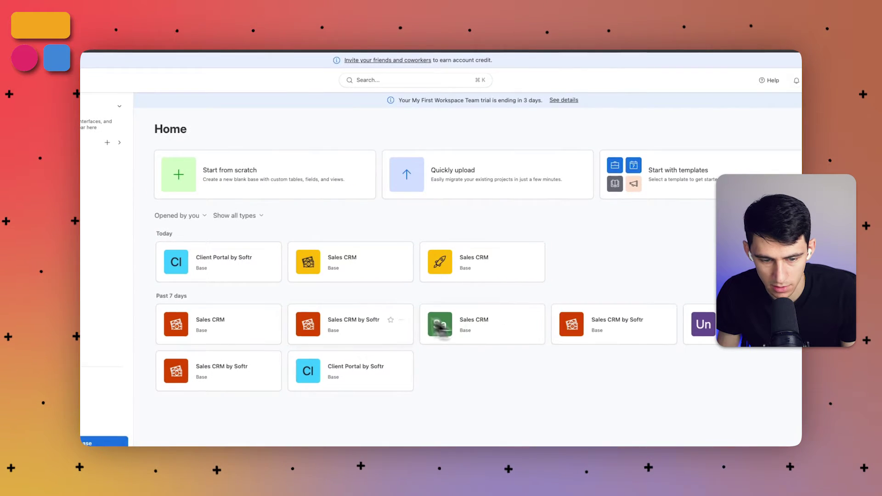
- Open the Sales CRM by Softr base and start building a new interface, keeping the default name Interface
click(314, 330)
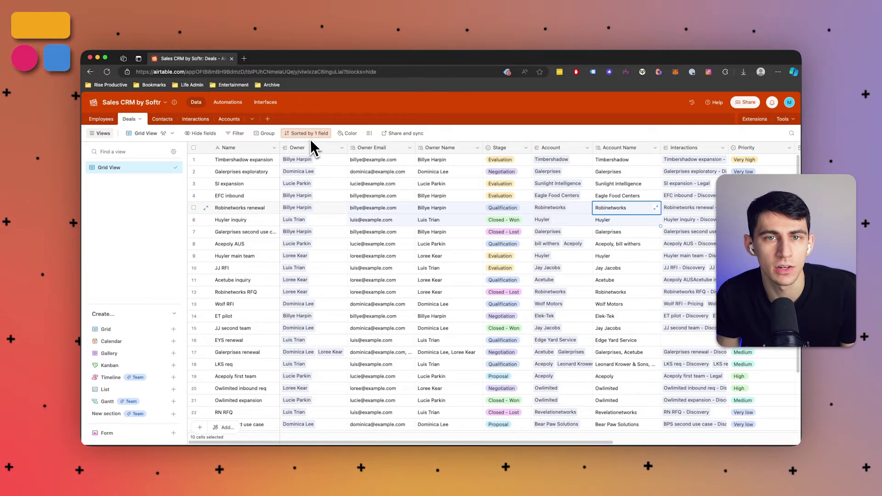
click(266, 102)
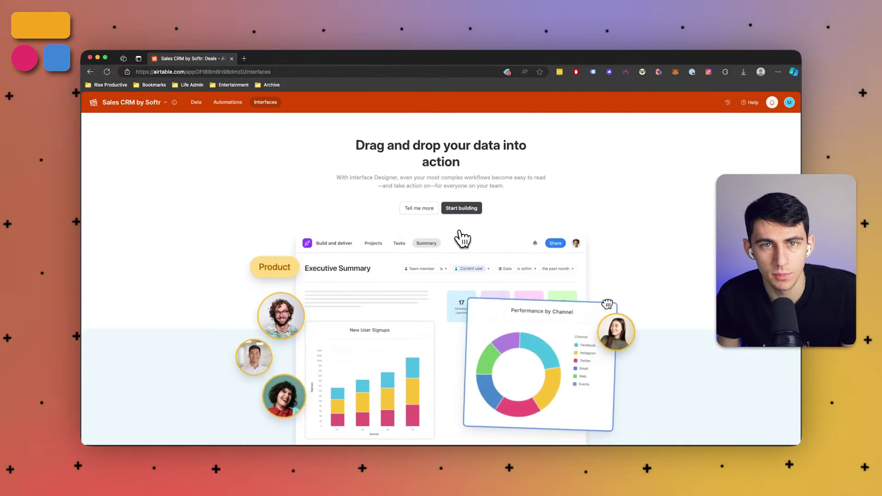
click(463, 210)
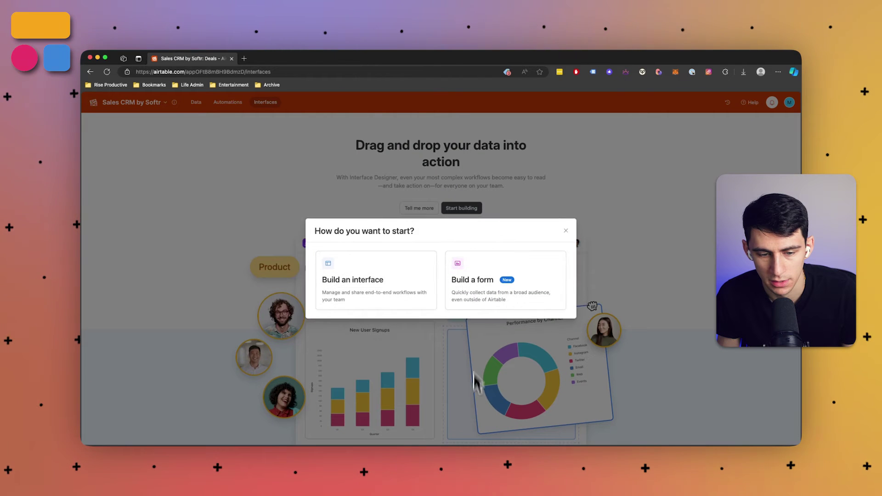
click(385, 268)
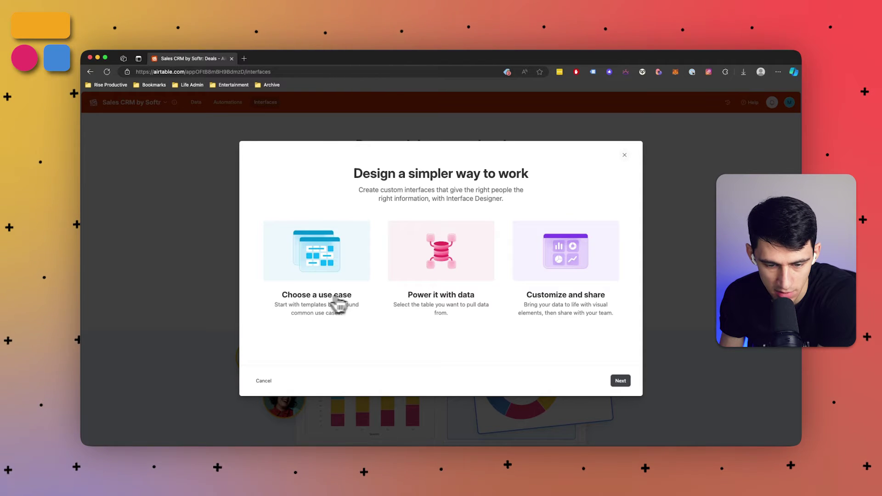
click(620, 380)
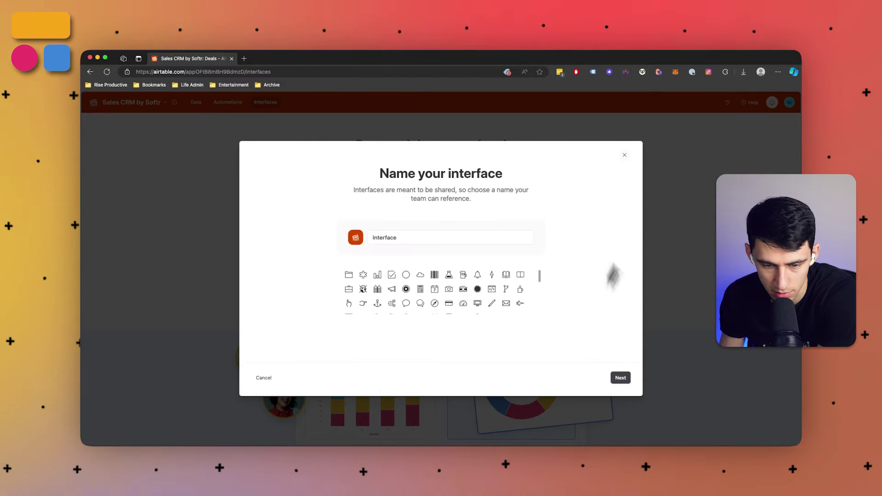
click(621, 380)
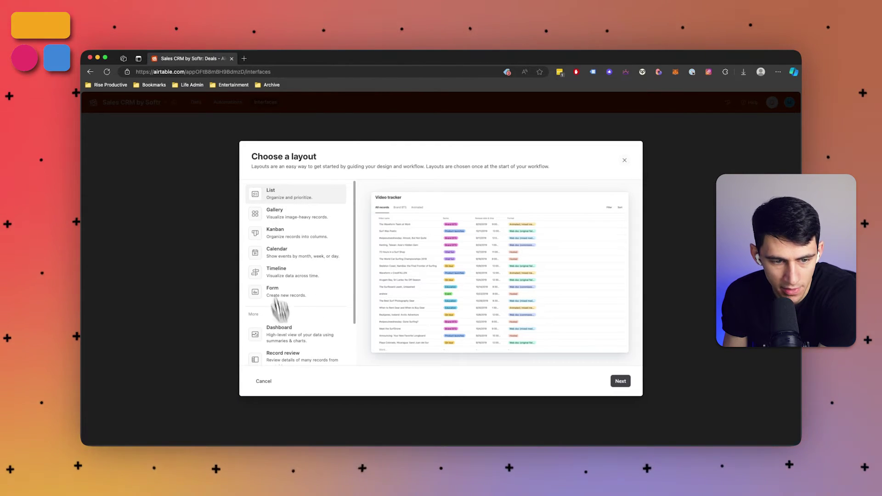
- Compare the Kanban, Timeline and Calendar layouts and choose Kanban for the interface page
click(301, 234)
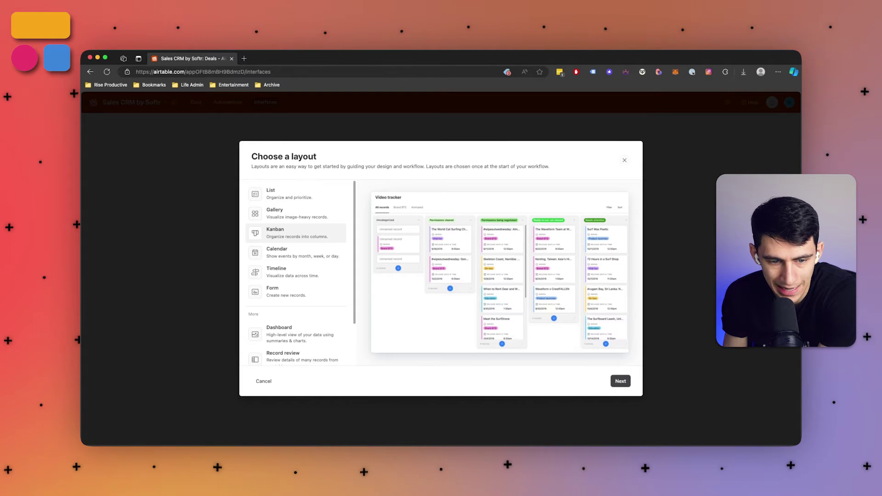
click(275, 272)
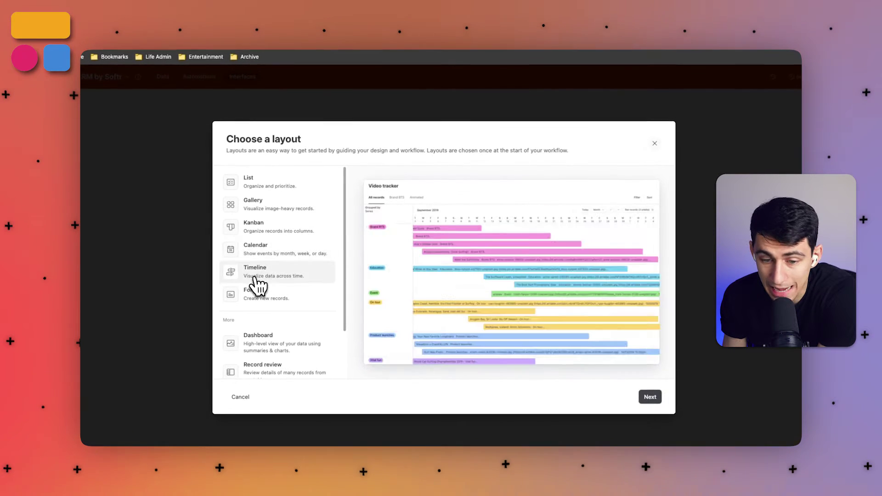
click(277, 252)
click(281, 228)
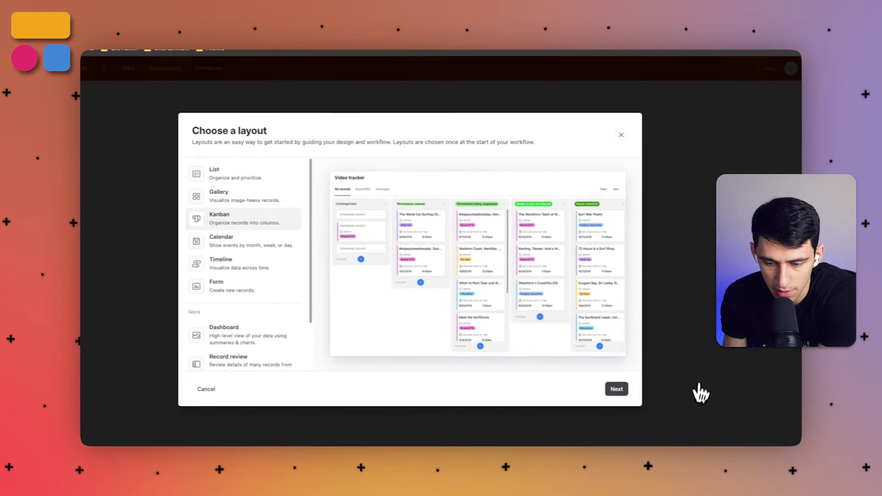
click(650, 396)
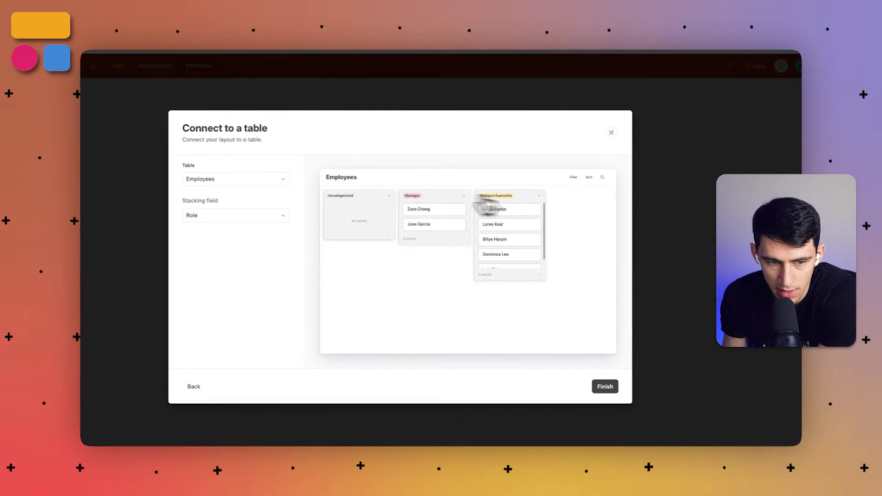
- Connect the Kanban layout to the Deals table stacked by Stage, create the page and check it in preview
click(202, 179)
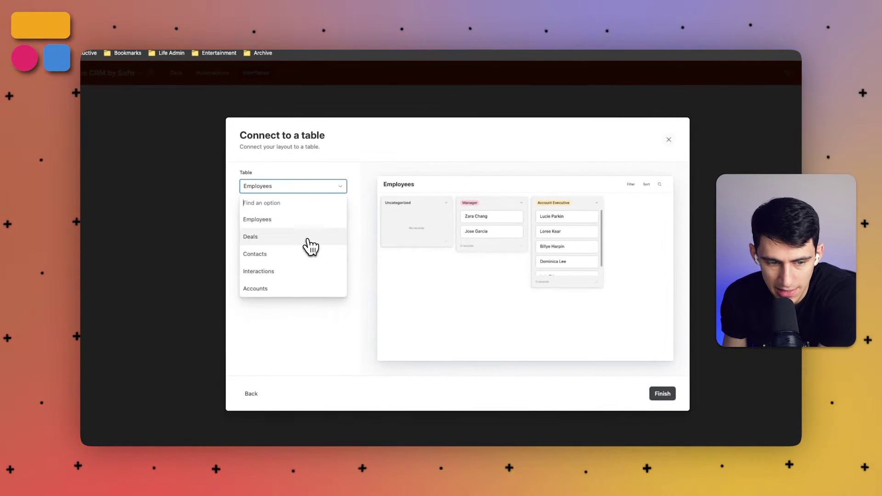
click(305, 237)
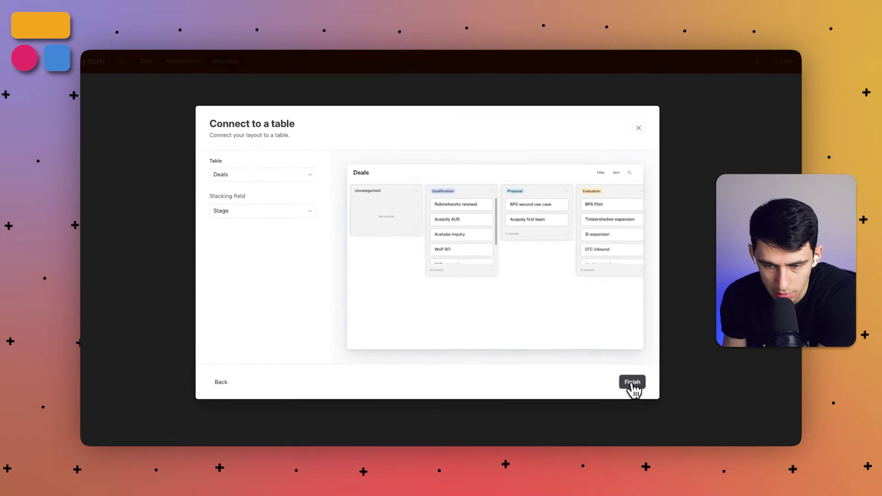
click(632, 383)
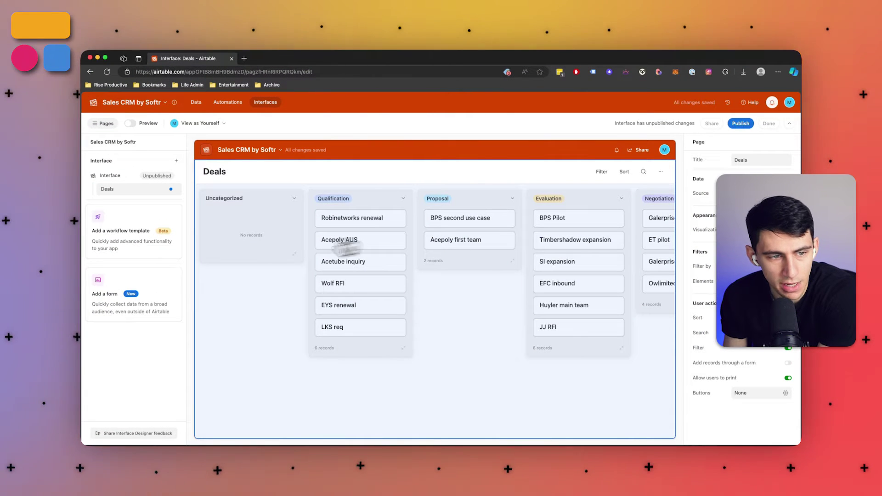
click(131, 123)
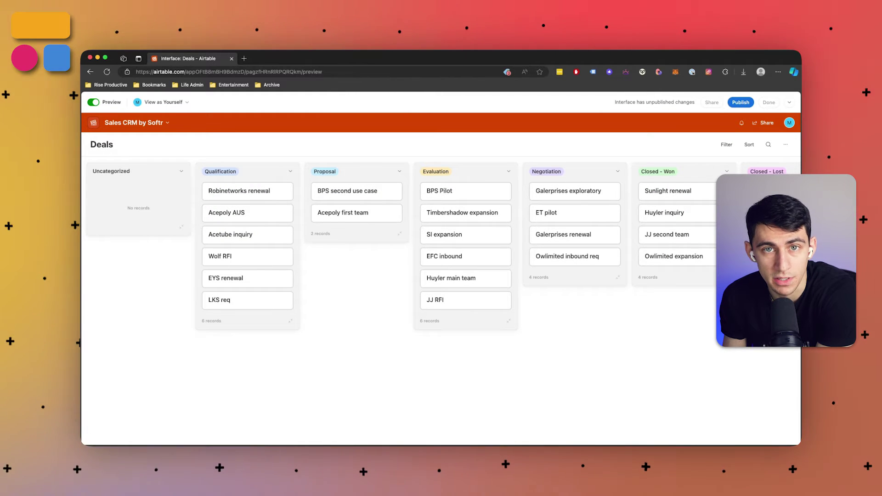
click(93, 103)
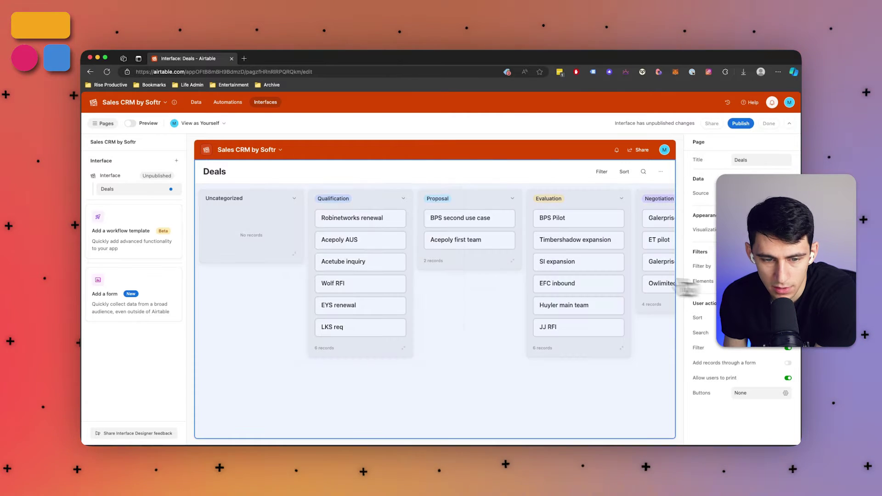
- Show the Estimated Value and Account fields, in that order, below the name on the Kanban cards
click(388, 204)
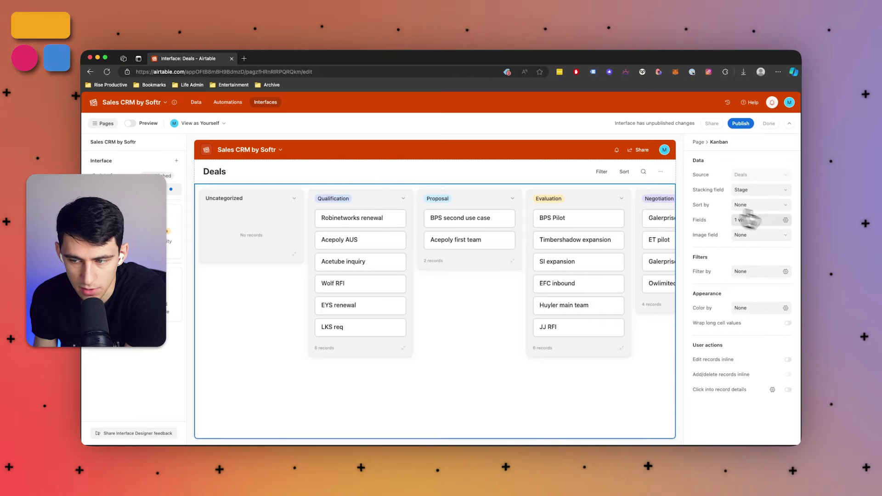
click(782, 221)
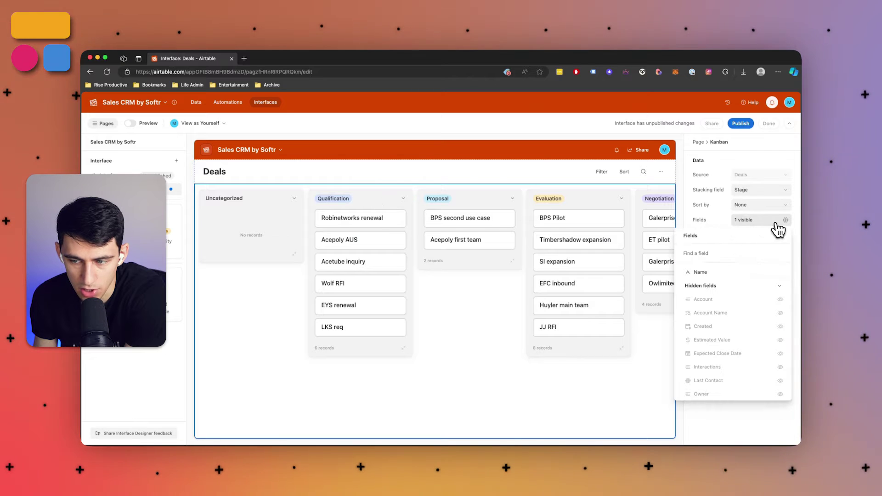
click(779, 299)
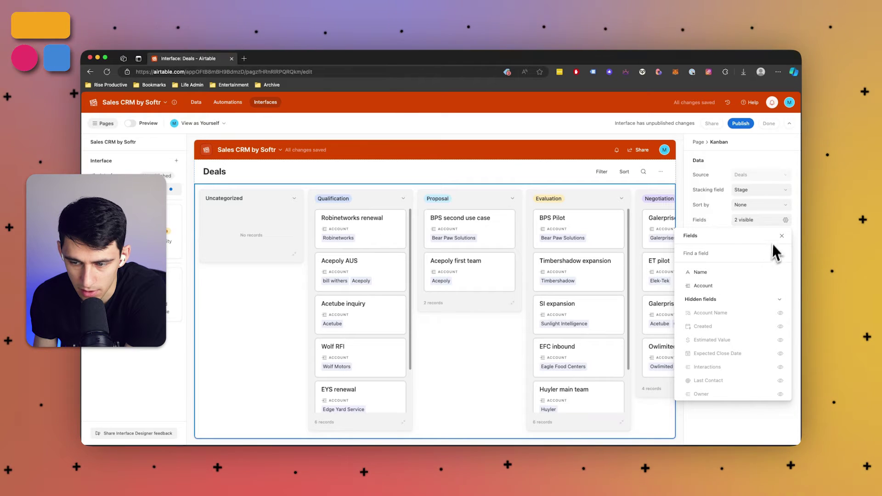
click(780, 290)
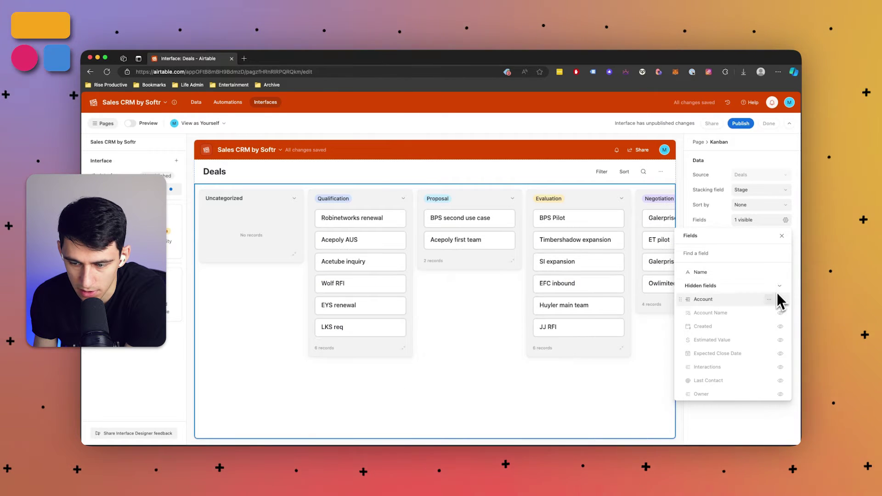
scroll(778, 312, down, 1)
click(780, 331)
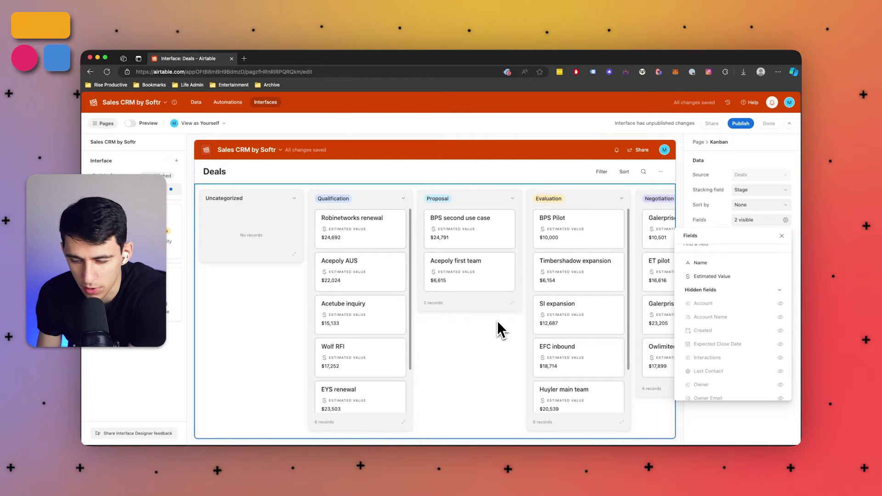
click(780, 303)
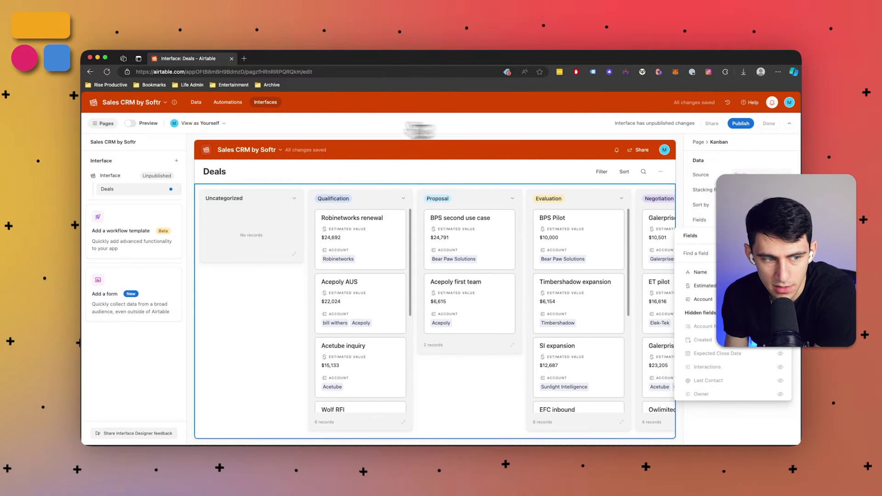
- Check the view-as collaborator options and publish the interface
click(192, 124)
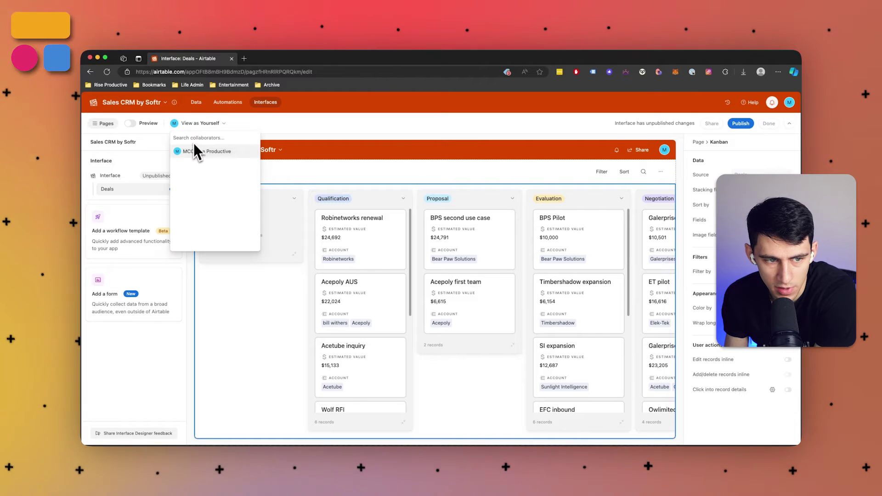
click(138, 166)
click(740, 124)
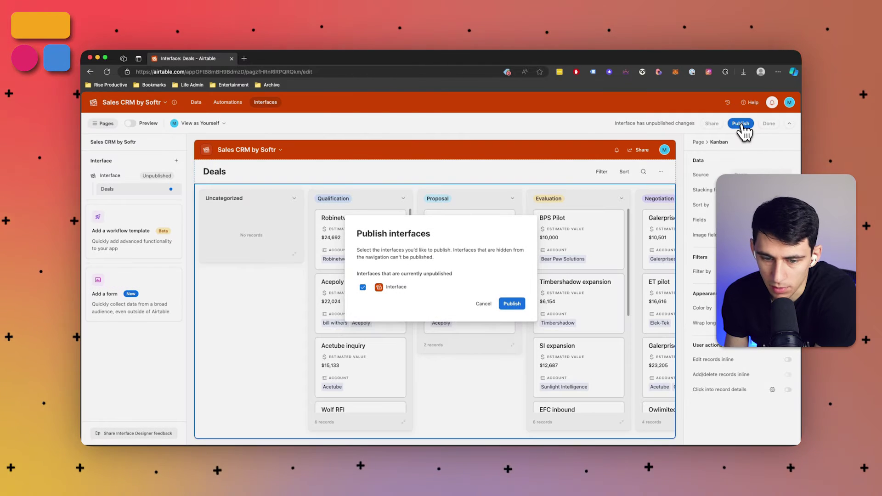
click(512, 304)
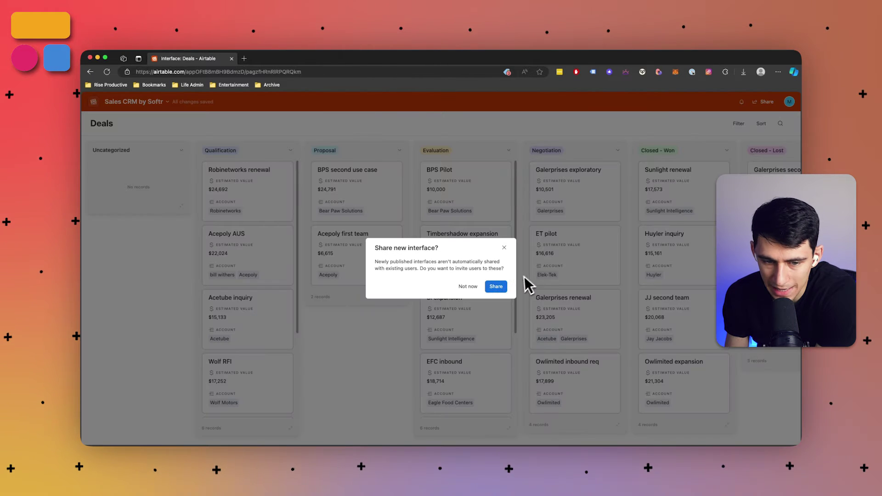
- Copy the published interface's share link and open it in a new browser tab
click(496, 286)
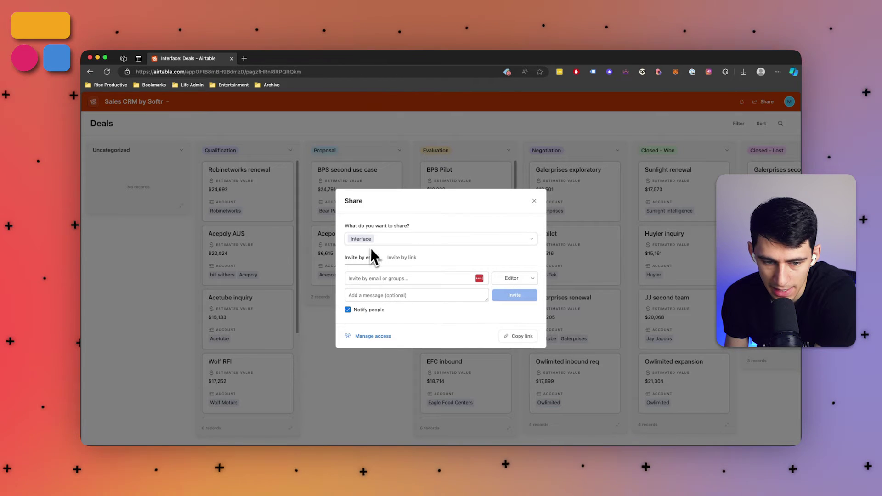
click(508, 337)
key(super+t)
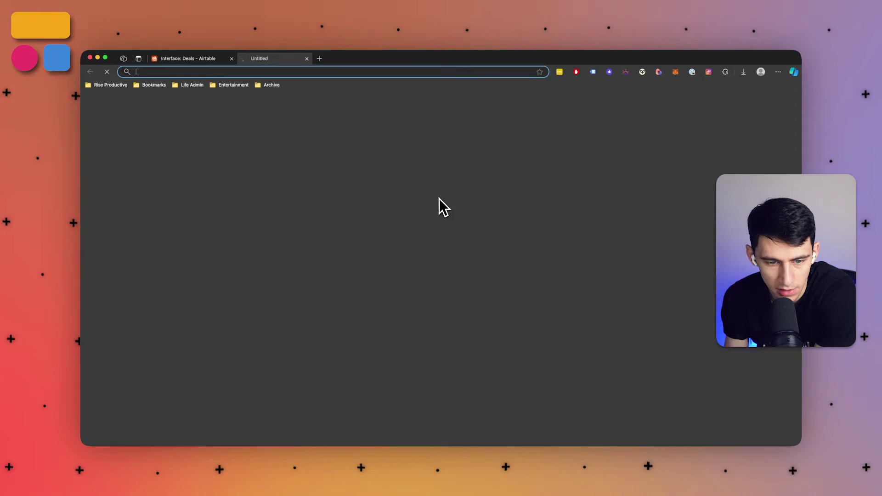
key(super+v)
key(Return)
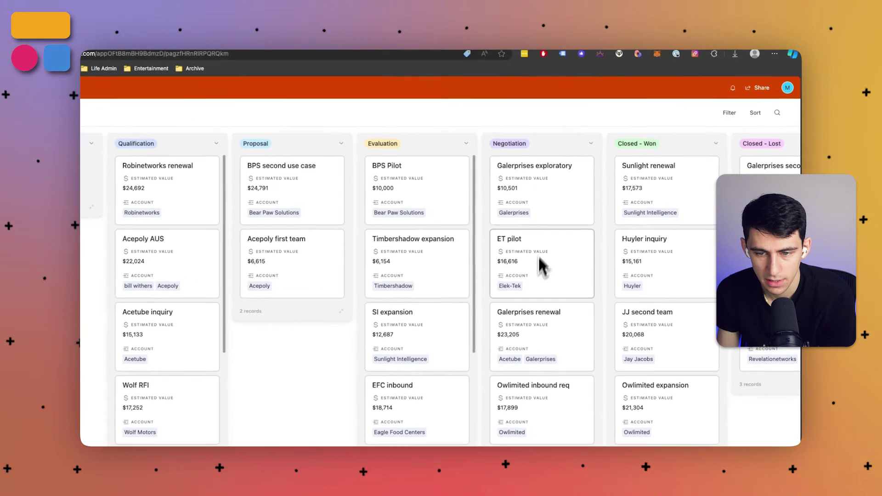
- Try out the published Deals board by collapsing the Proposal column and expanding it again
drag(531, 186, 211, 169)
click(385, 433)
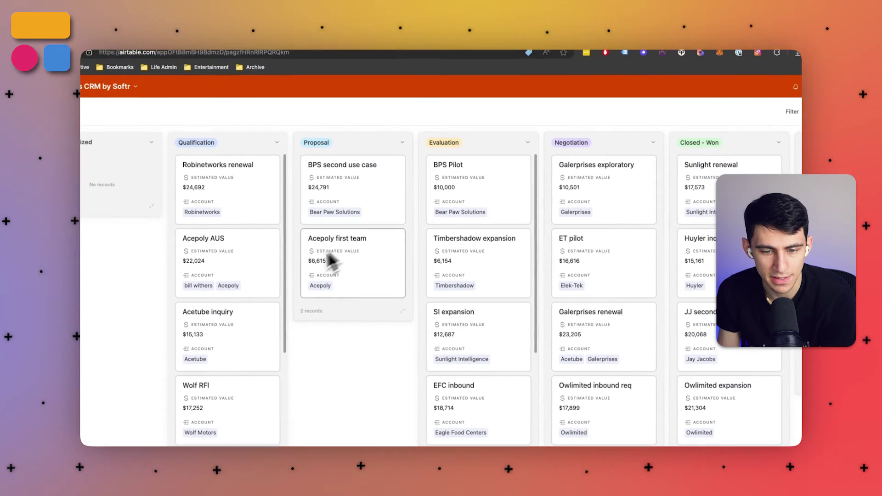
click(402, 311)
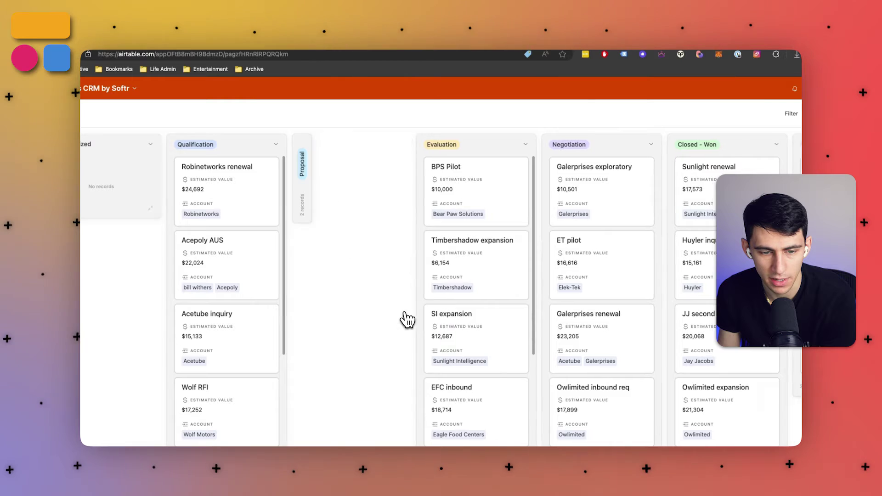
click(308, 214)
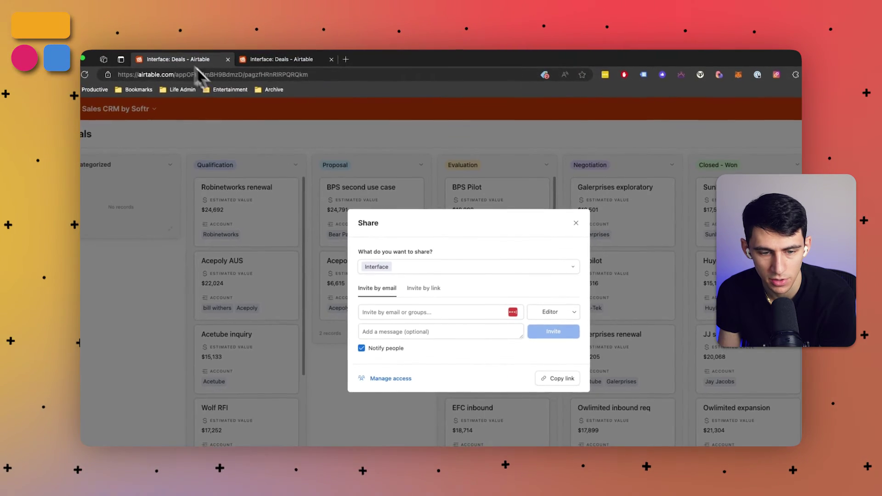
- Close the sharing dialog, return to the Deals page editor and choose the first option for its filter elements
click(576, 222)
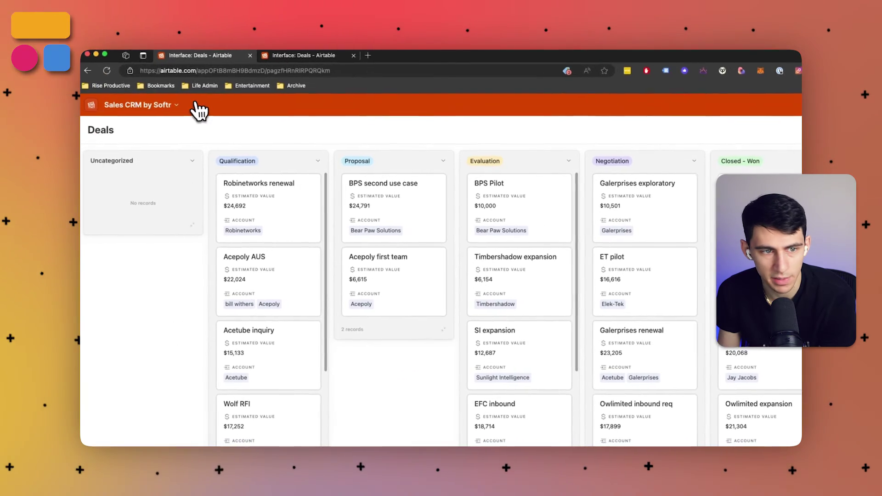
click(87, 71)
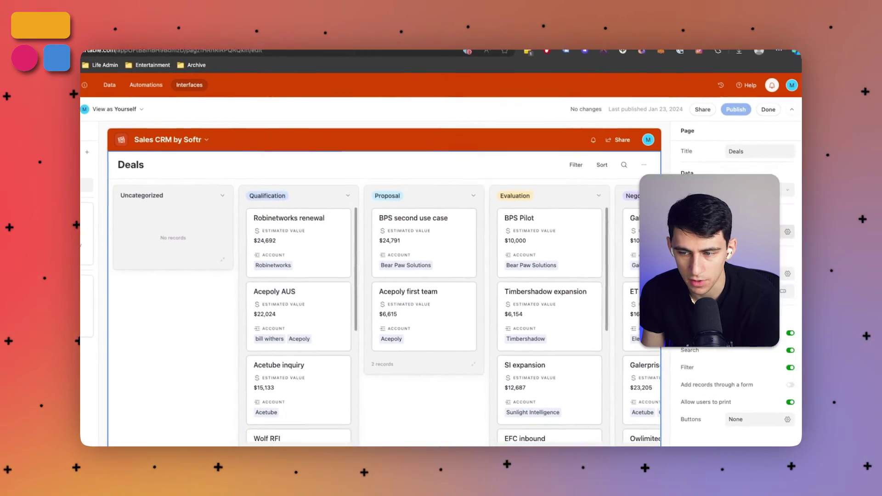
click(746, 232)
click(724, 291)
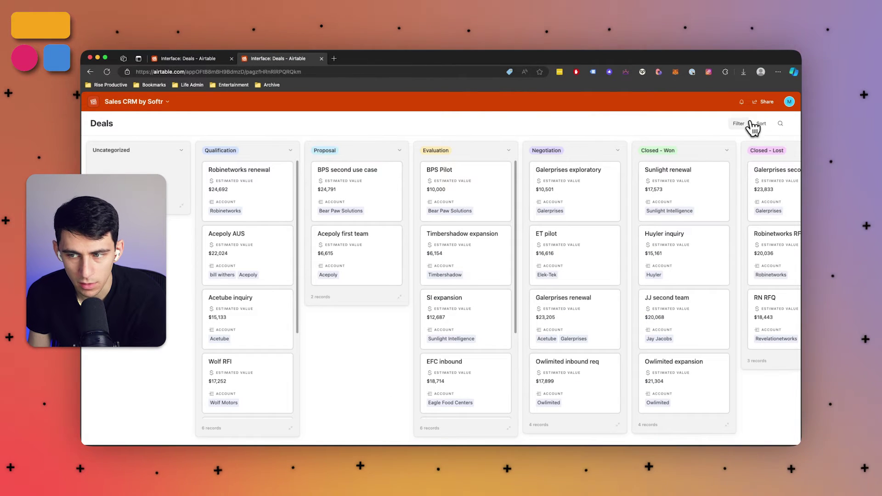
- Check the filter condition options on the published Deals board and return to the interface editor
click(739, 124)
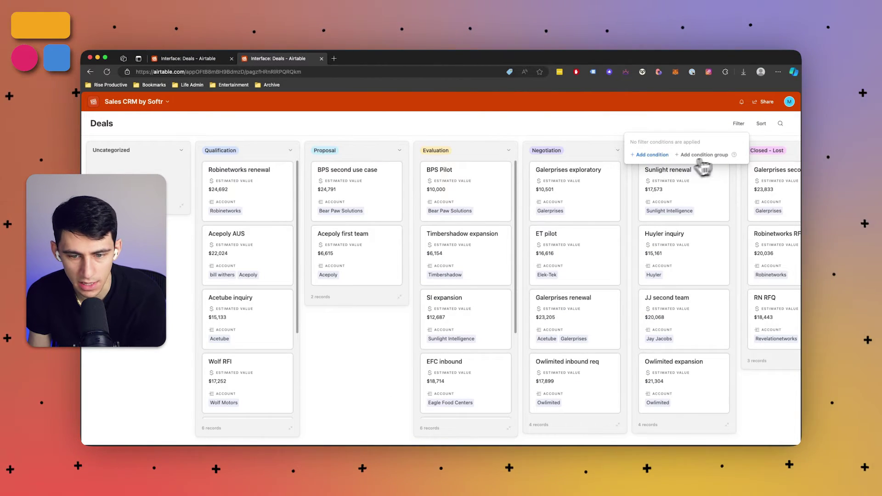
click(187, 60)
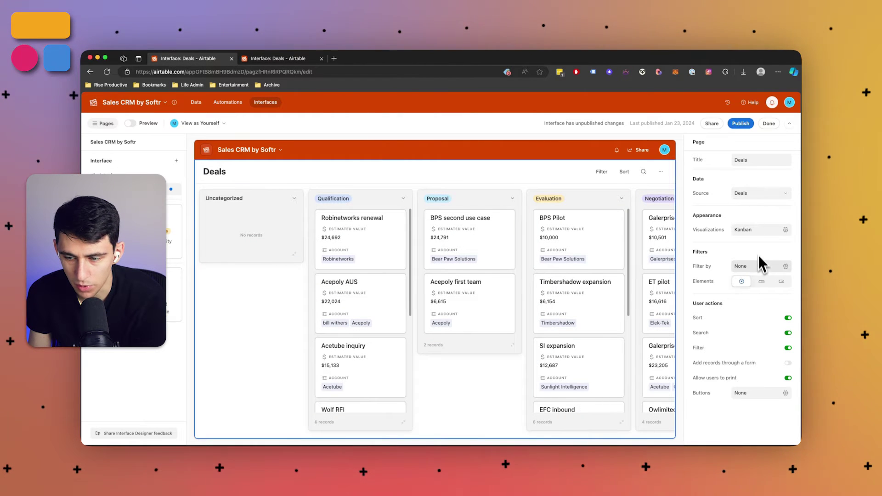
- Add a Go to website button to the Deals page and switch its filter elements to tabs
click(758, 392)
click(712, 436)
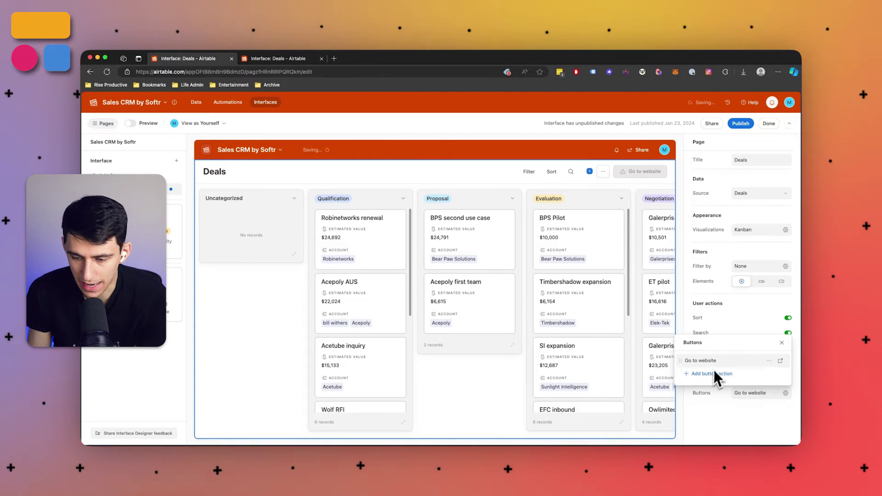
click(713, 338)
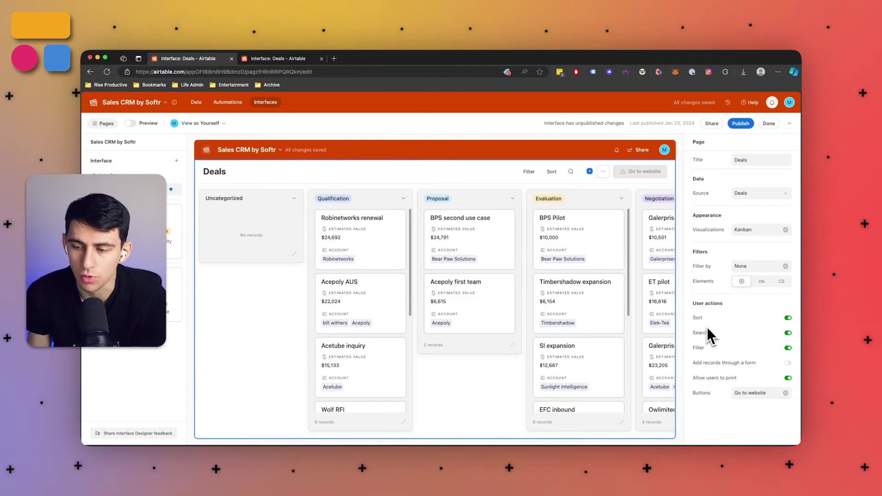
click(763, 281)
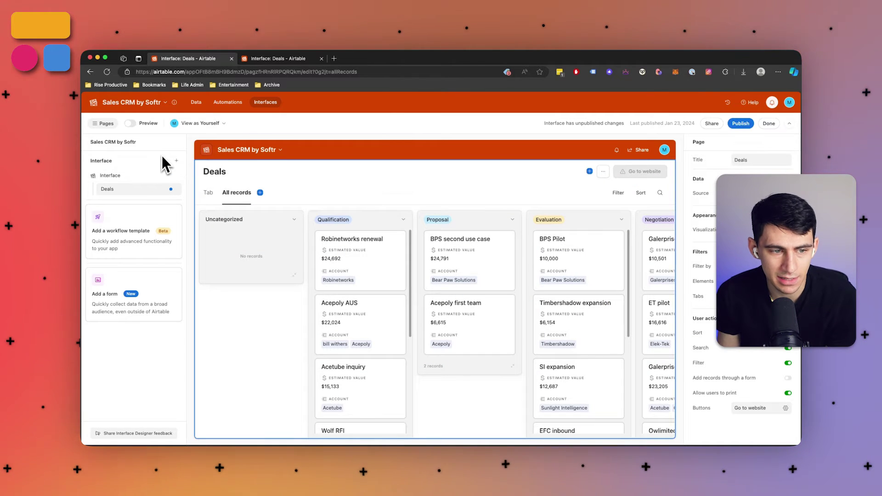
click(177, 160)
click(161, 170)
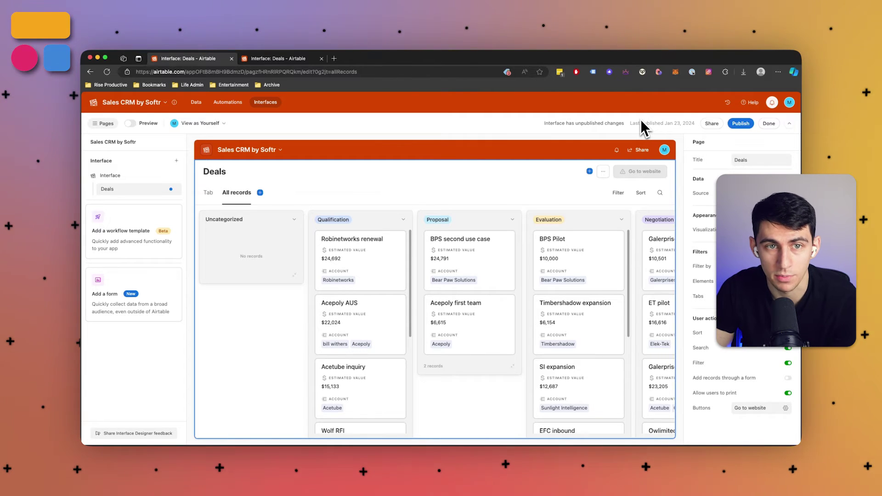
- Switch to Softr Studio, start a new application and search its templates for sales, previewing Sales KPIs Dashboard
mouse_move(482, 443)
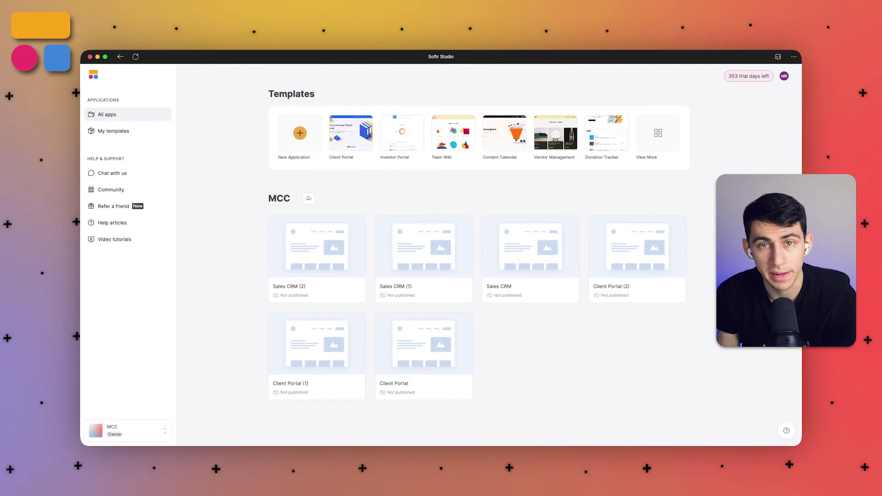
click(300, 133)
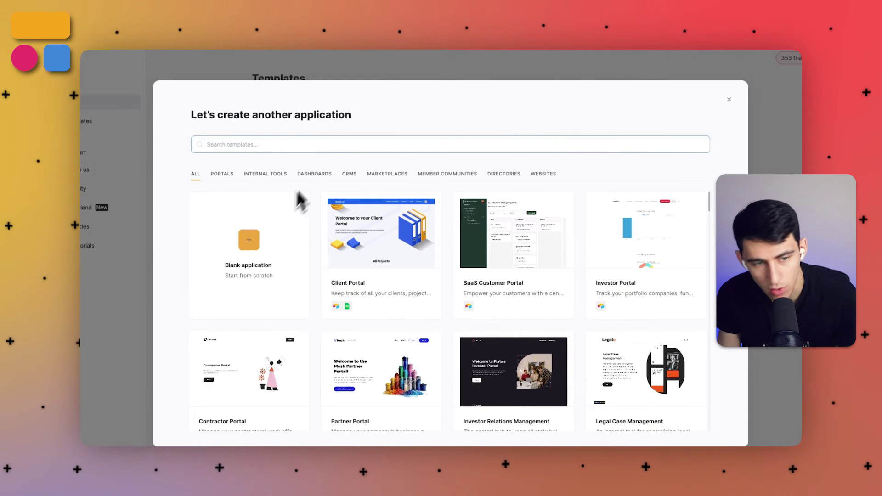
text(sal)
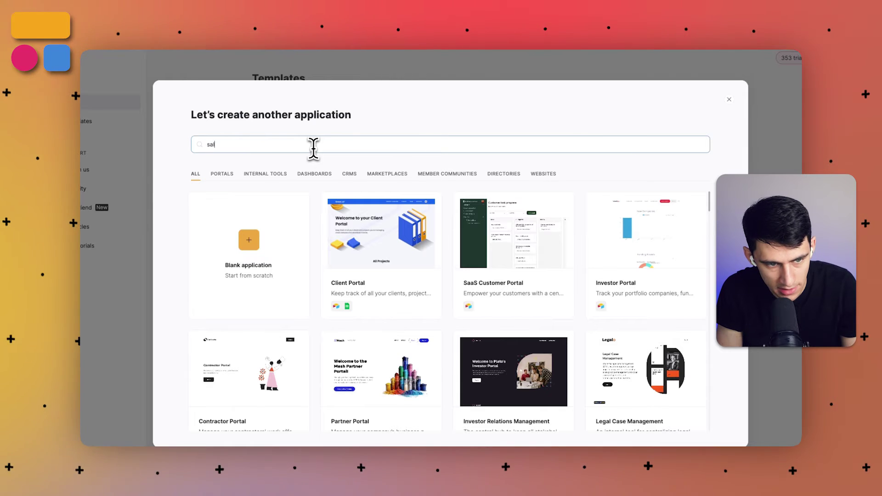
text(es)
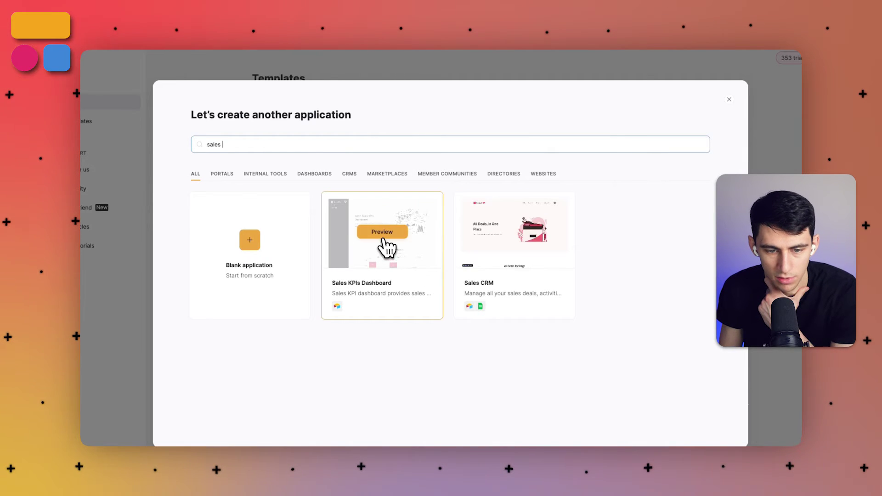
click(383, 233)
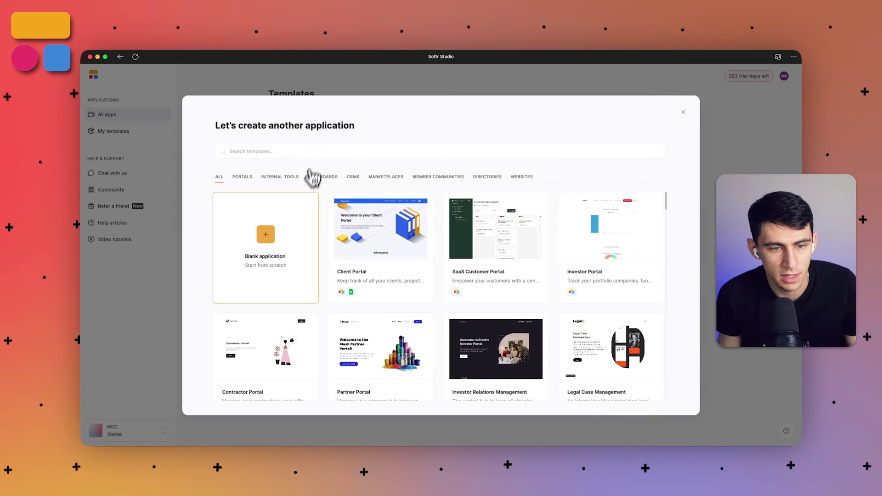
- Search the templates for employee and use the Employee Directory template for the new application
click(296, 156)
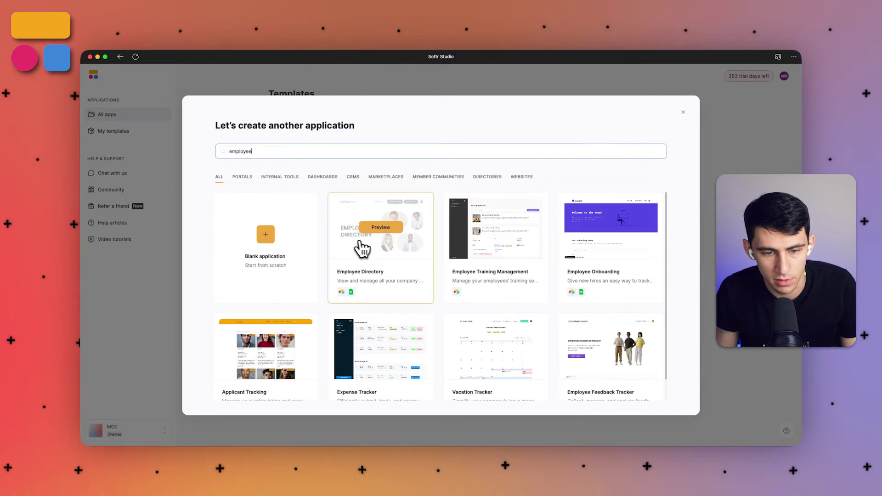
click(370, 229)
click(638, 396)
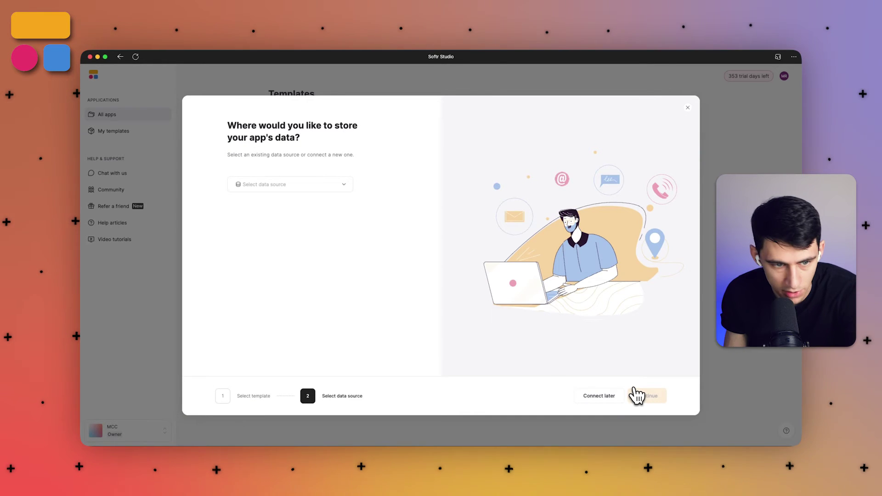
- Choose the existing Airtable - MCC Rise Productive connection as the app's data source and continue to copying the data
click(282, 185)
click(267, 203)
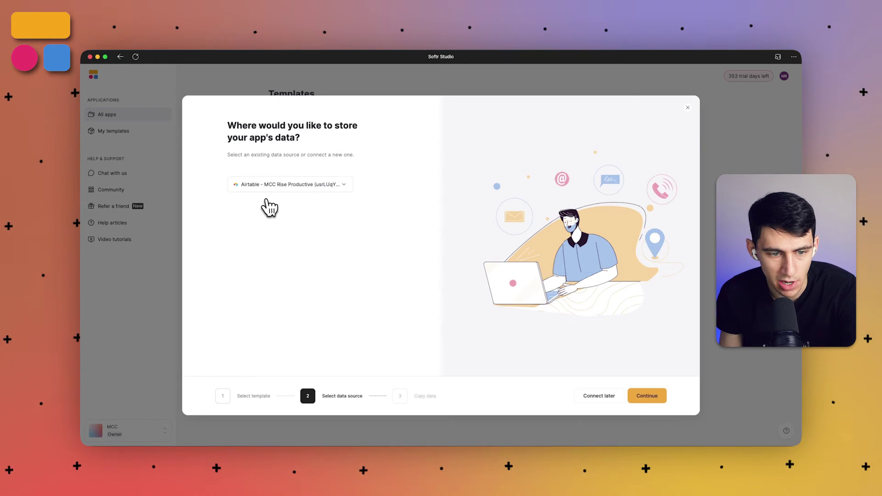
click(646, 399)
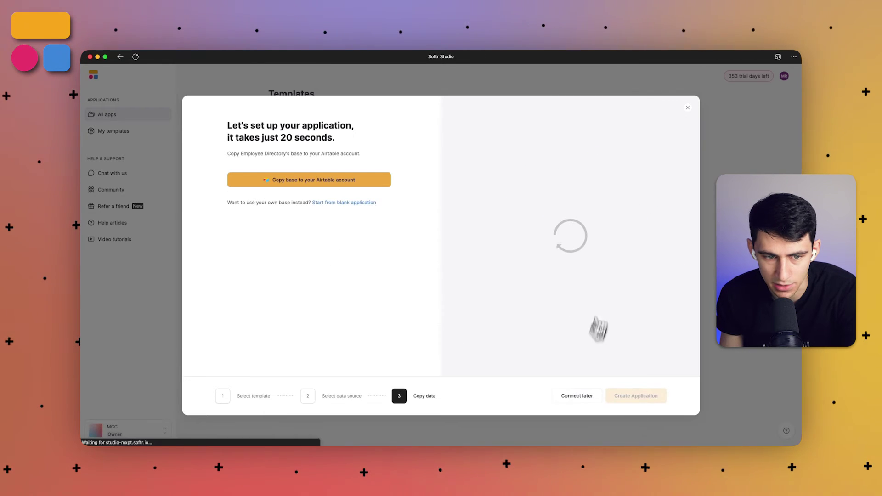
- Copy the Employee Directory base into My First Workspace in Airtable and dismiss the template suggestions in the new base
click(374, 179)
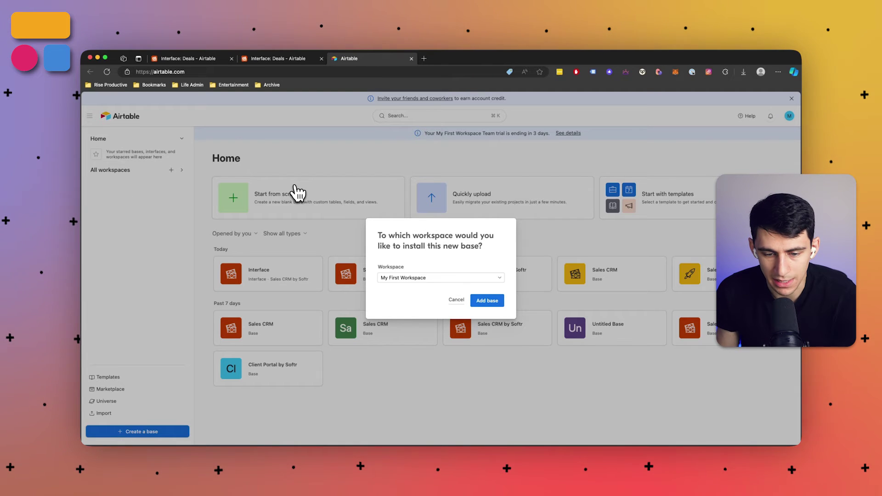
click(483, 301)
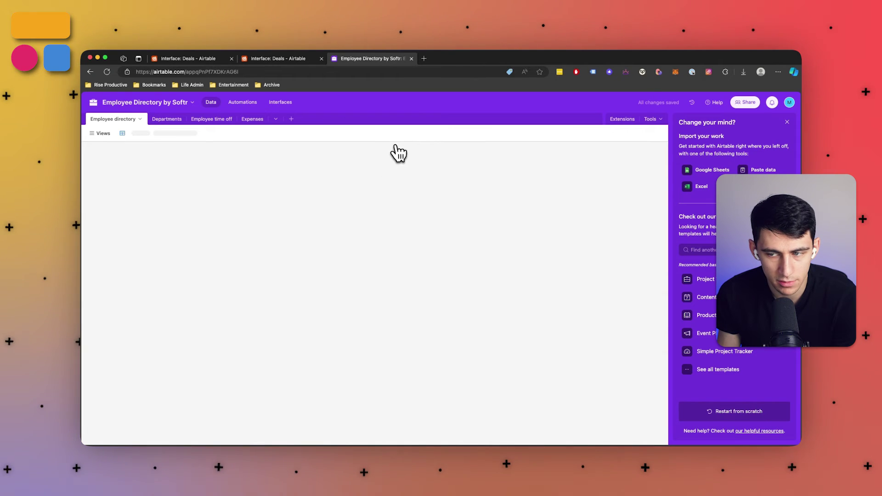
click(787, 122)
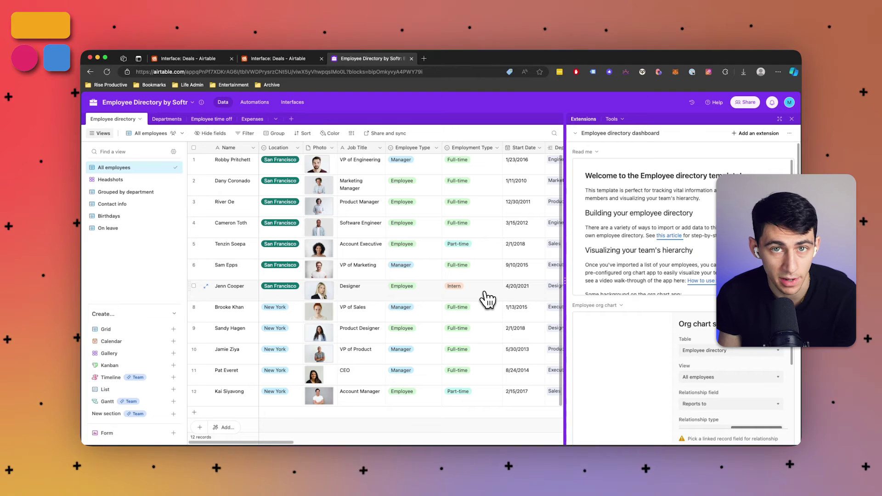
- Return to Softr Studio, open the new Employee Directory application and view its employee cards
click(399, 429)
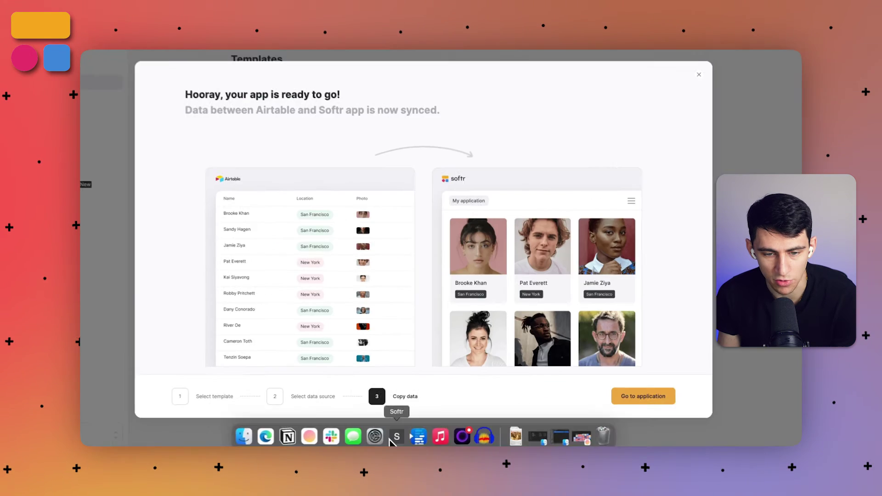
click(630, 402)
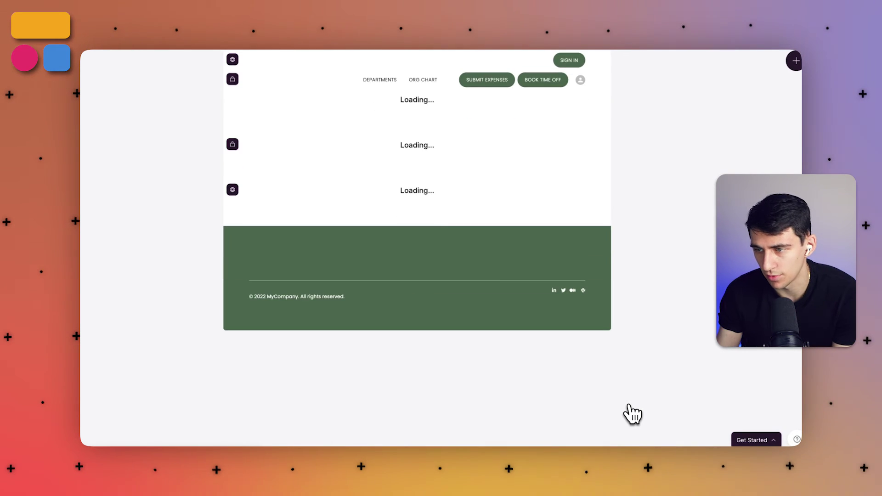
scroll(406, 300, down, 3)
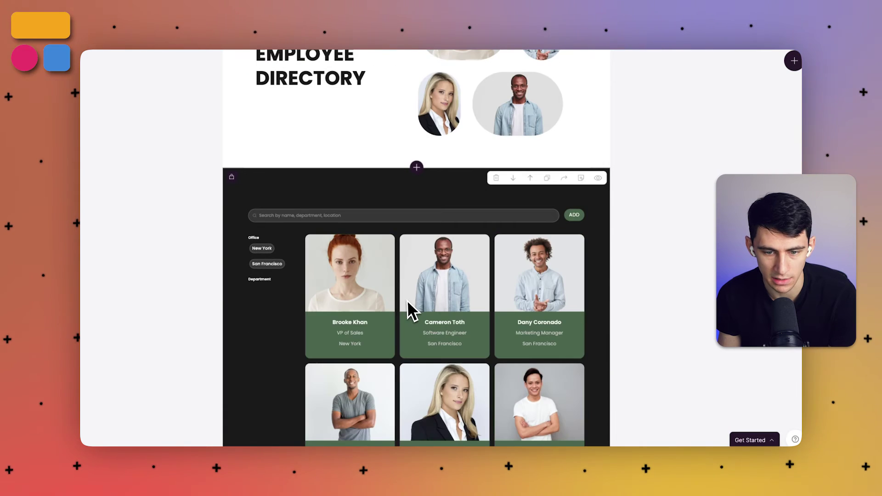
scroll(405, 300, down, 1)
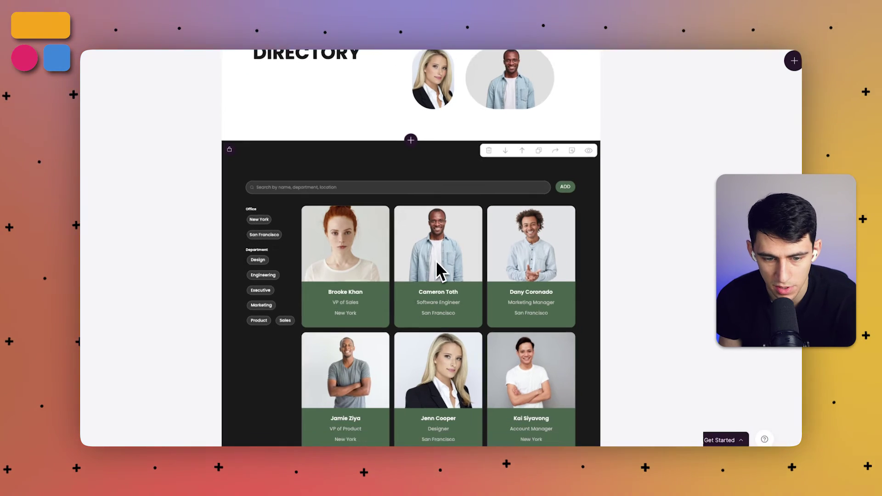
- Open the employee list block's settings and look over its data source and the cards on the home page
click(439, 241)
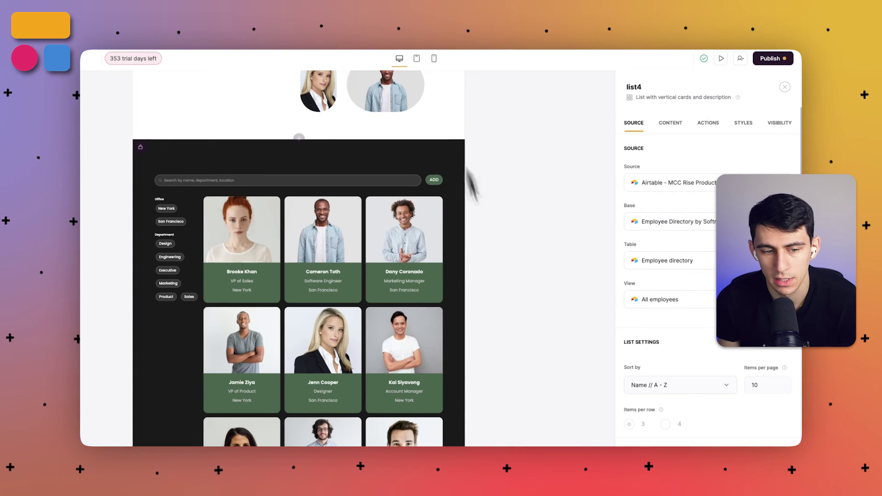
scroll(356, 275, down, 3)
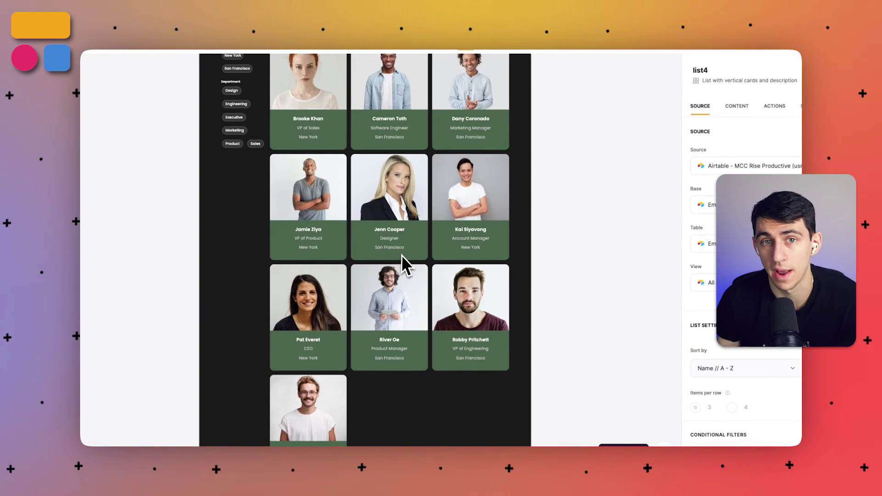
scroll(331, 298, up, 5)
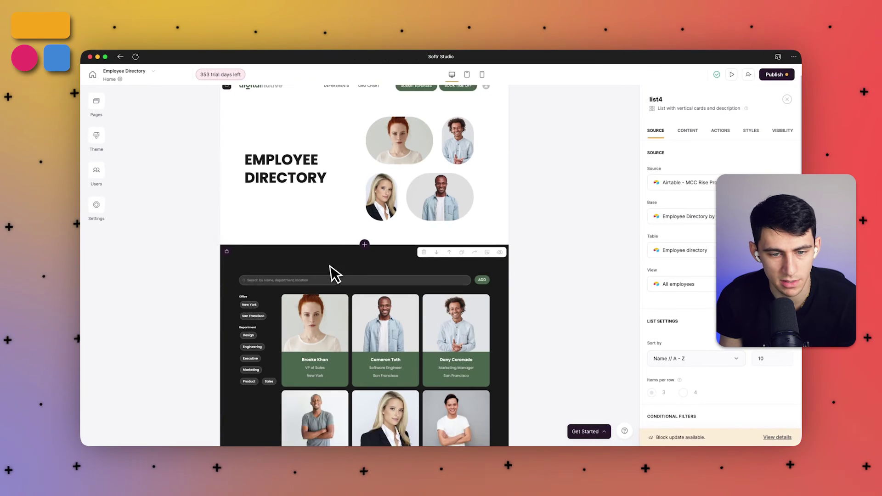
scroll(335, 271, down, 5)
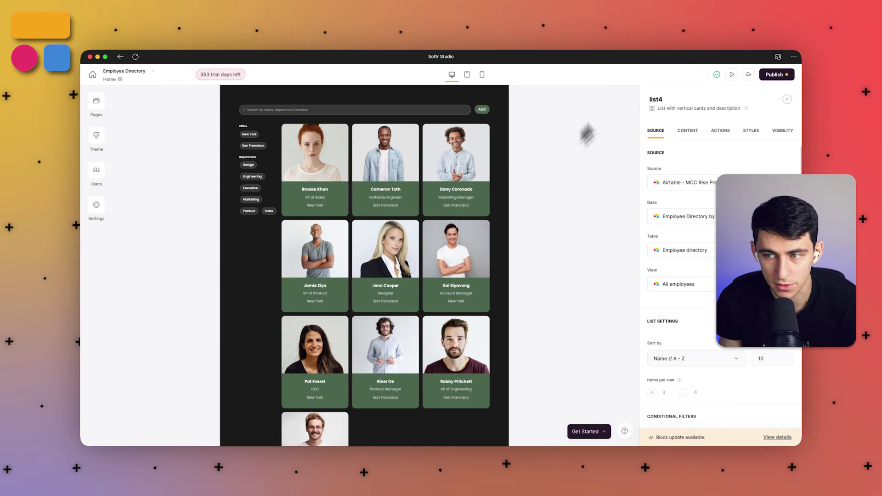
- Publish the Employee Directory application and open its live site in the browser
click(774, 75)
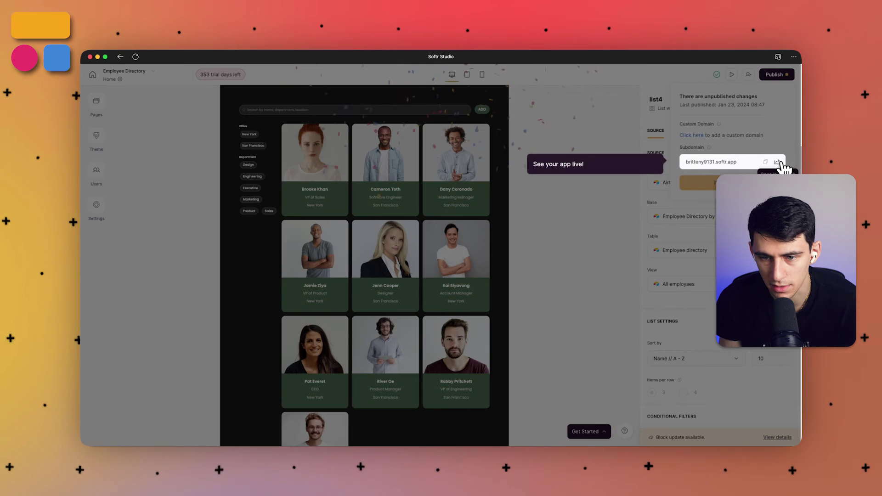
click(777, 170)
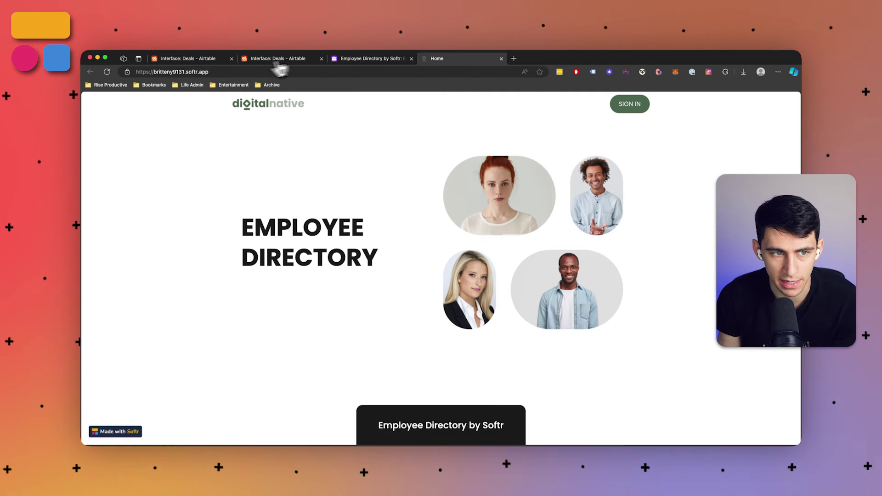
- Return to Airtable, leave the Deals interface editor and browse the extensions offered in the Marketplace
click(193, 59)
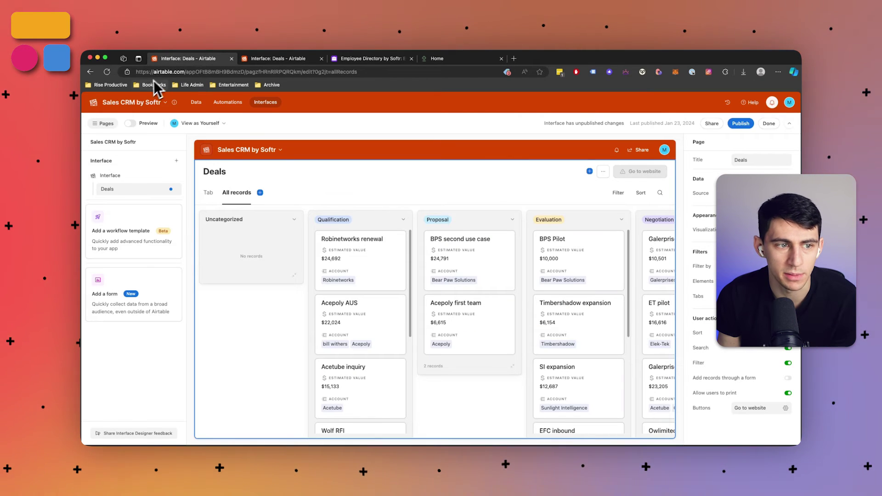
click(94, 105)
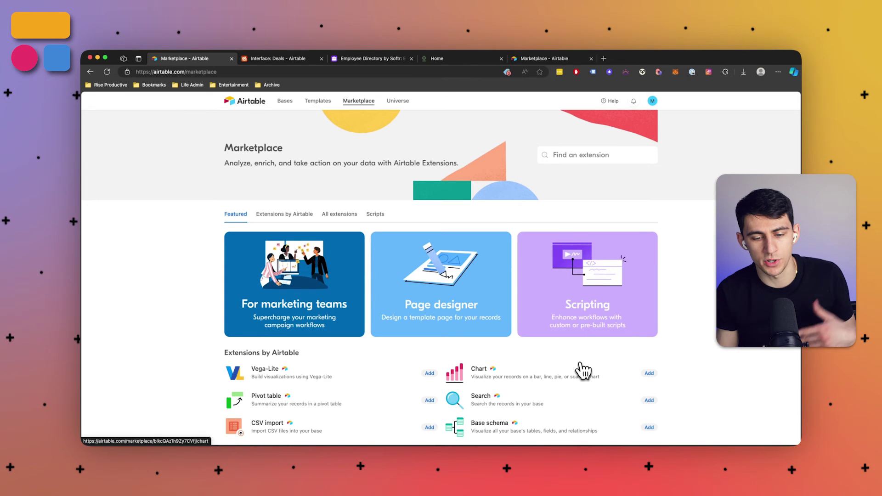
scroll(574, 354, down, 1)
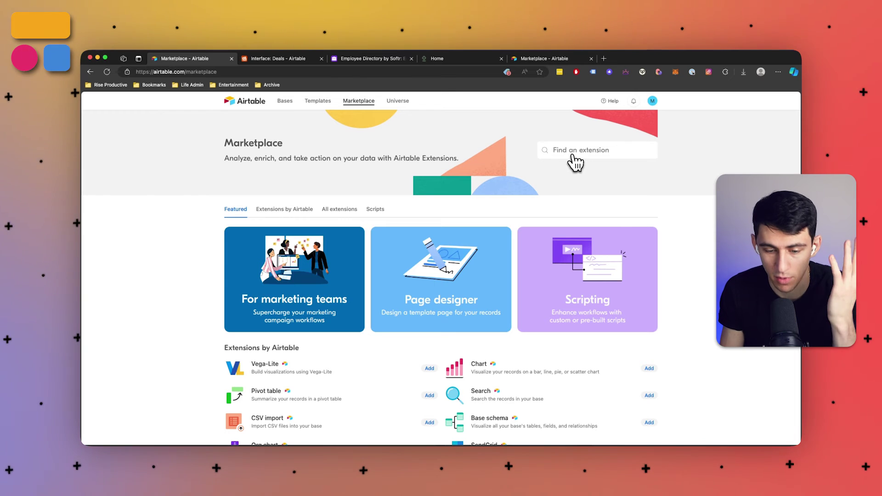
scroll(466, 284, down, 1)
scroll(465, 283, down, 1)
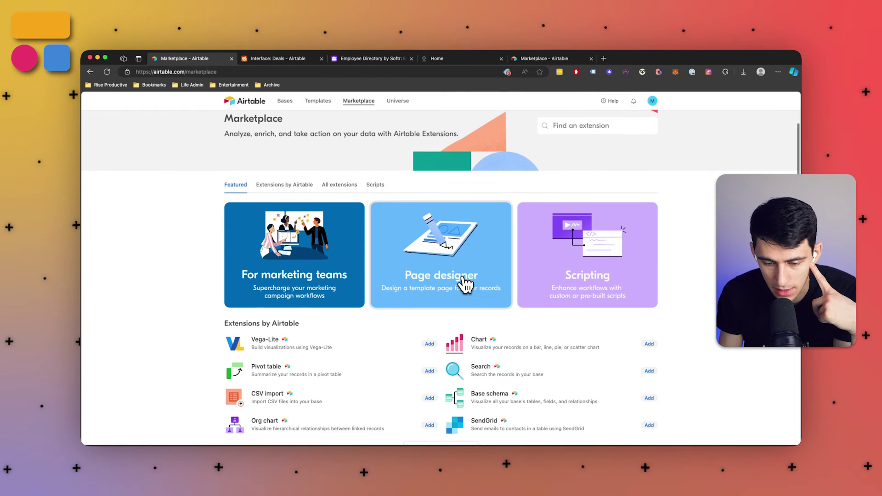
scroll(546, 359, down, 1)
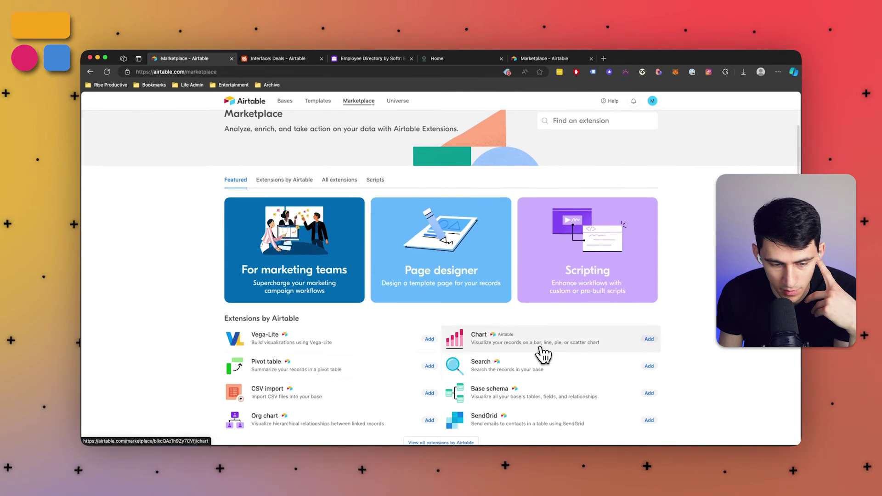
scroll(282, 351, down, 5)
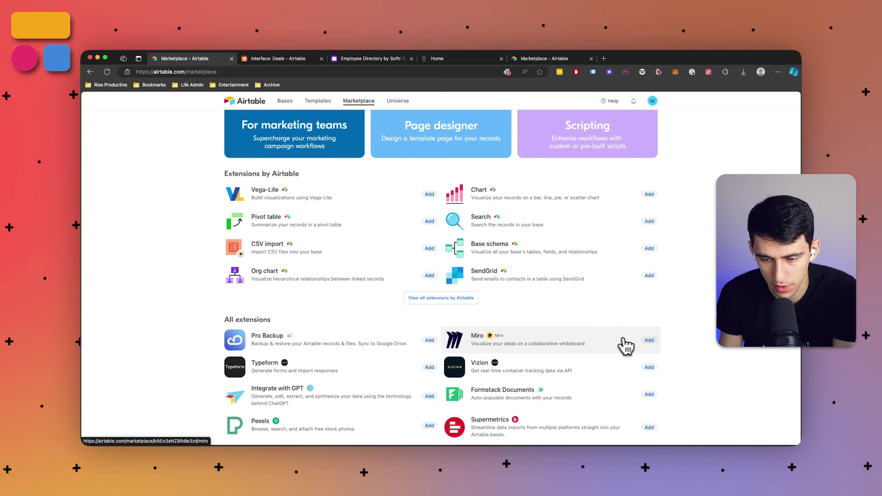
- Add the Miro extension from the Marketplace to the Sales CRM base and accept its terms
click(650, 342)
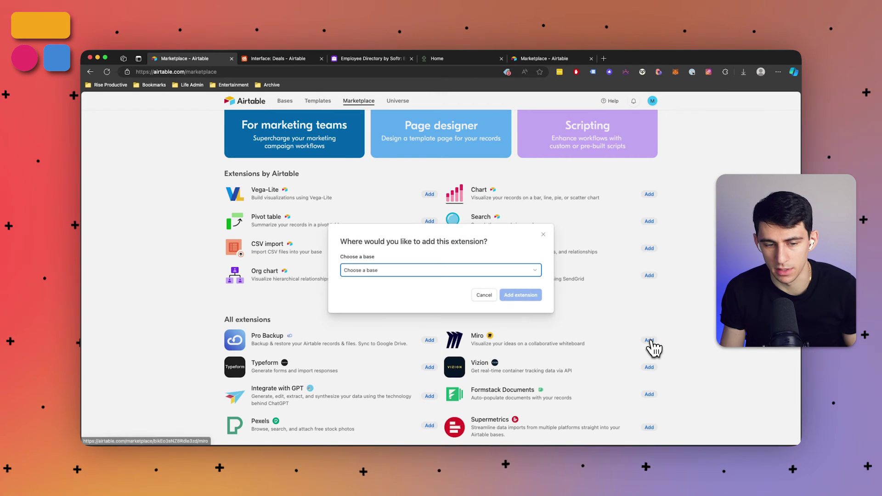
click(425, 271)
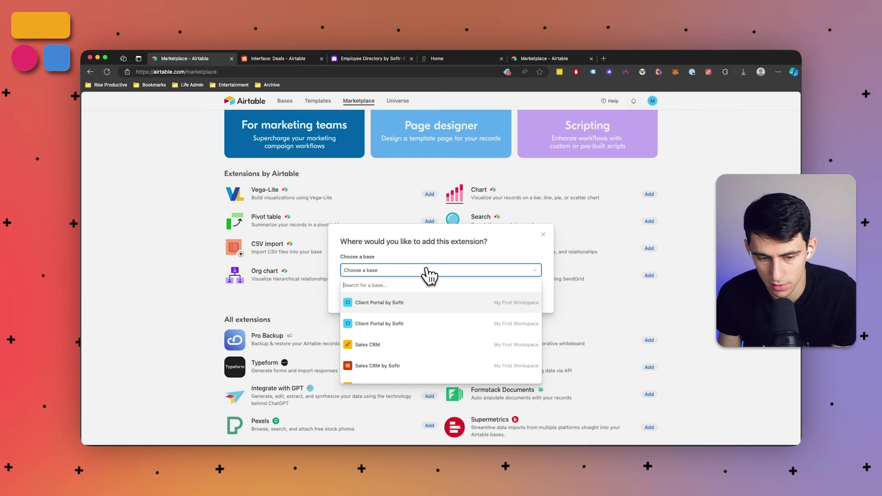
click(387, 344)
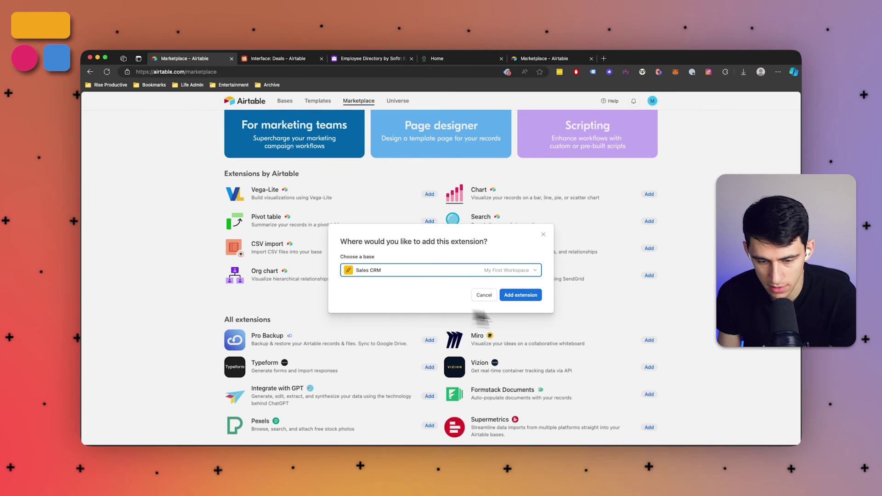
click(521, 296)
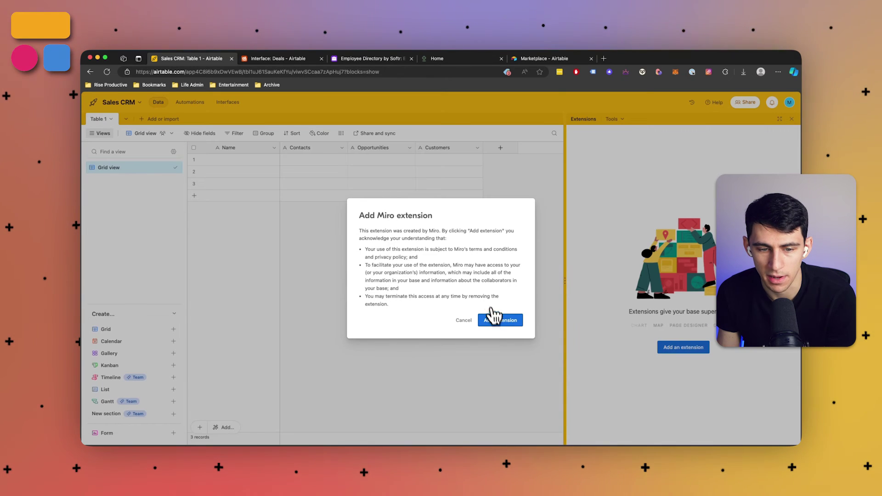
click(496, 321)
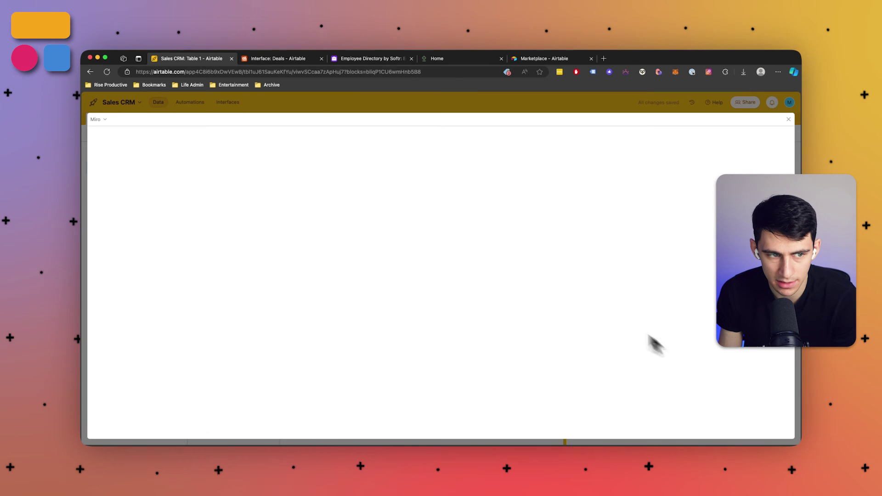
- Connect to Miro with the Google account and embed the Screen Studio Editing Workflow board in the extension
click(438, 305)
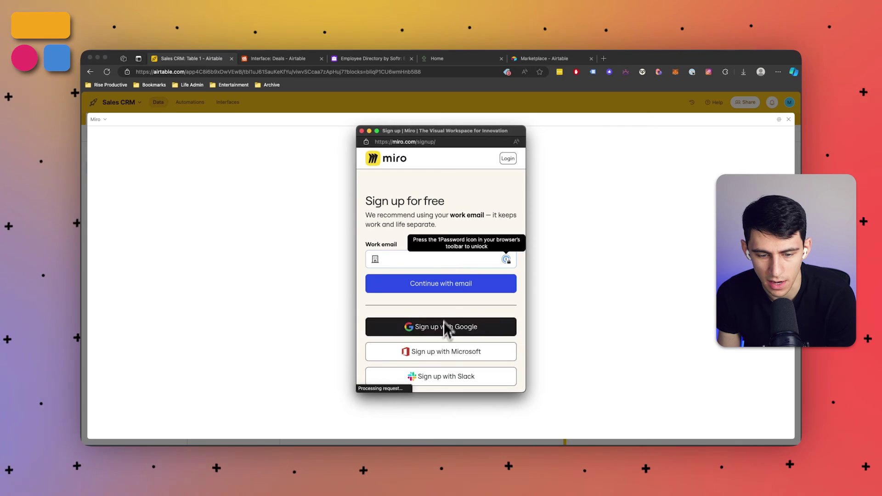
click(443, 332)
click(464, 279)
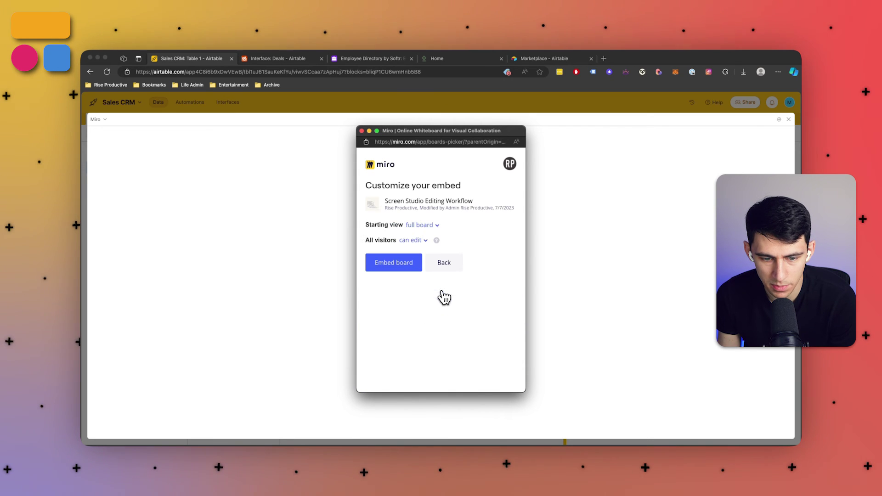
click(420, 260)
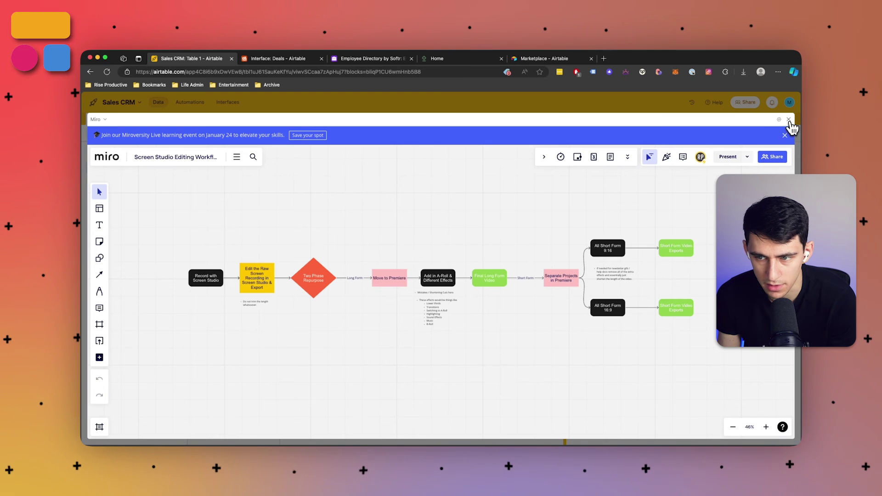
- Leave the full-screen Miro board and open the list of further extensions for the Sales CRM base
click(788, 121)
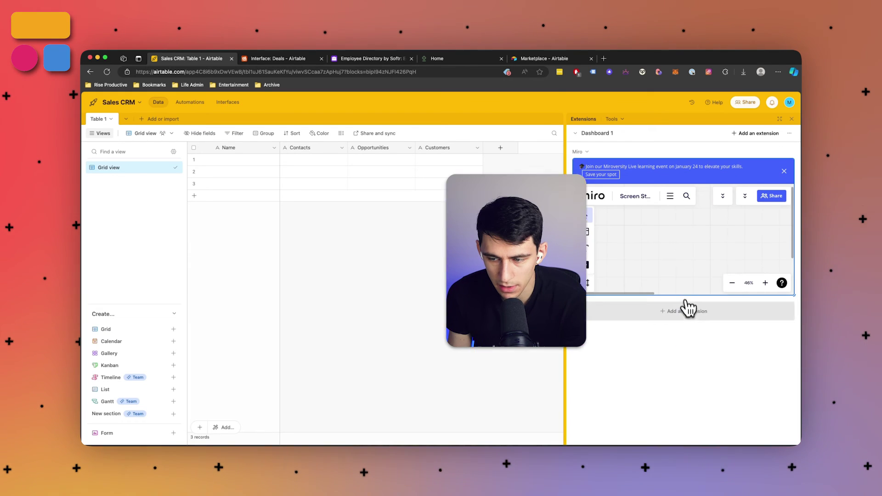
click(687, 312)
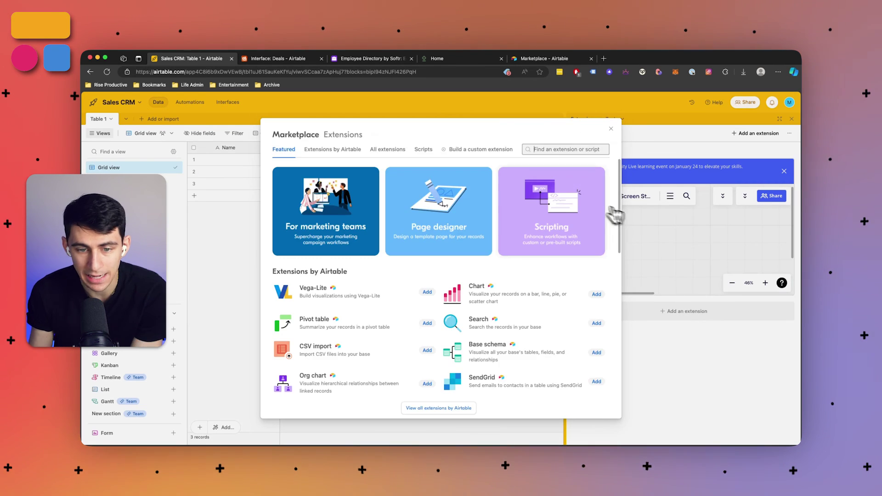